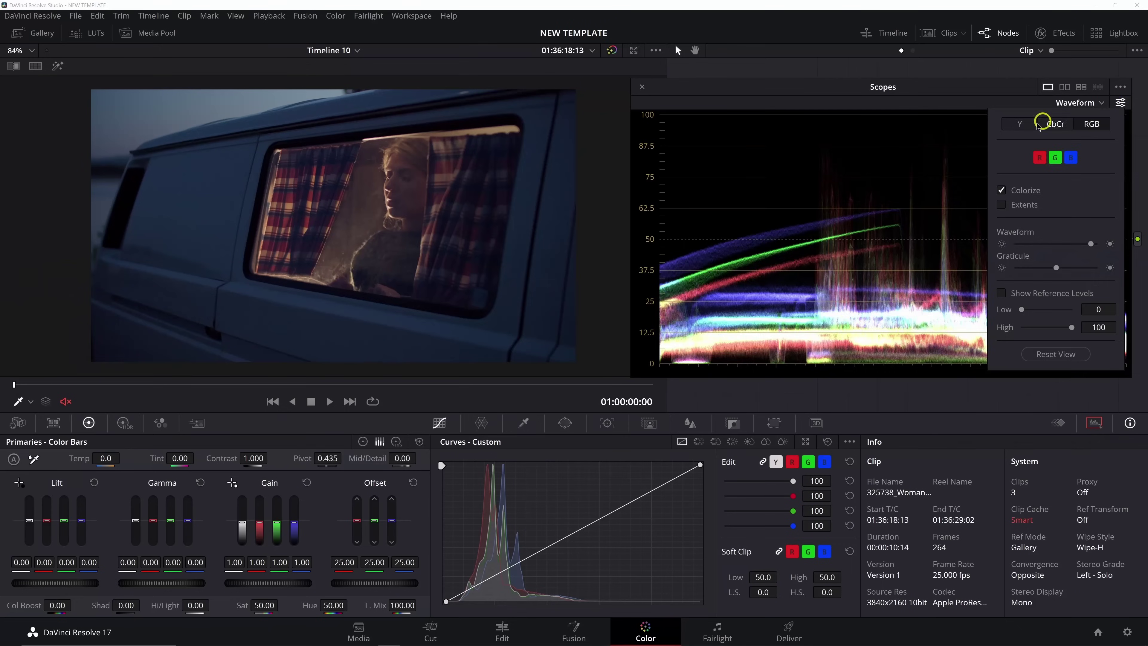
- Move to the van clip frame and drag the circular window around the picture
left_click(833, 390)
key("Down")
left_click(1119, 106)
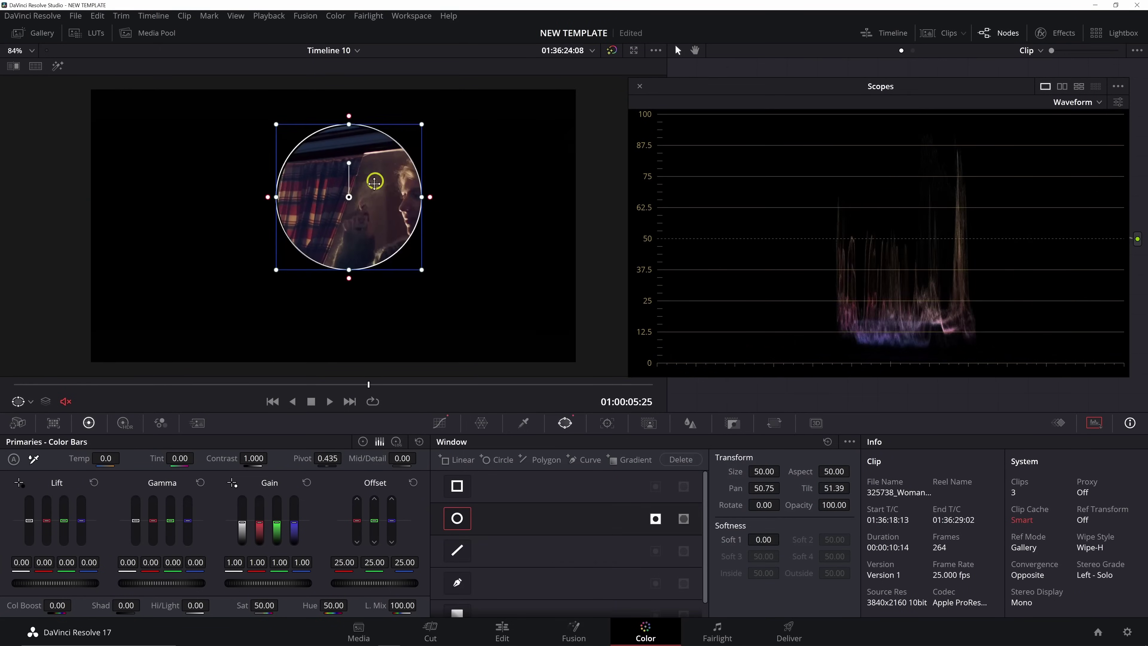
left_click_drag(374, 180, 318, 159)
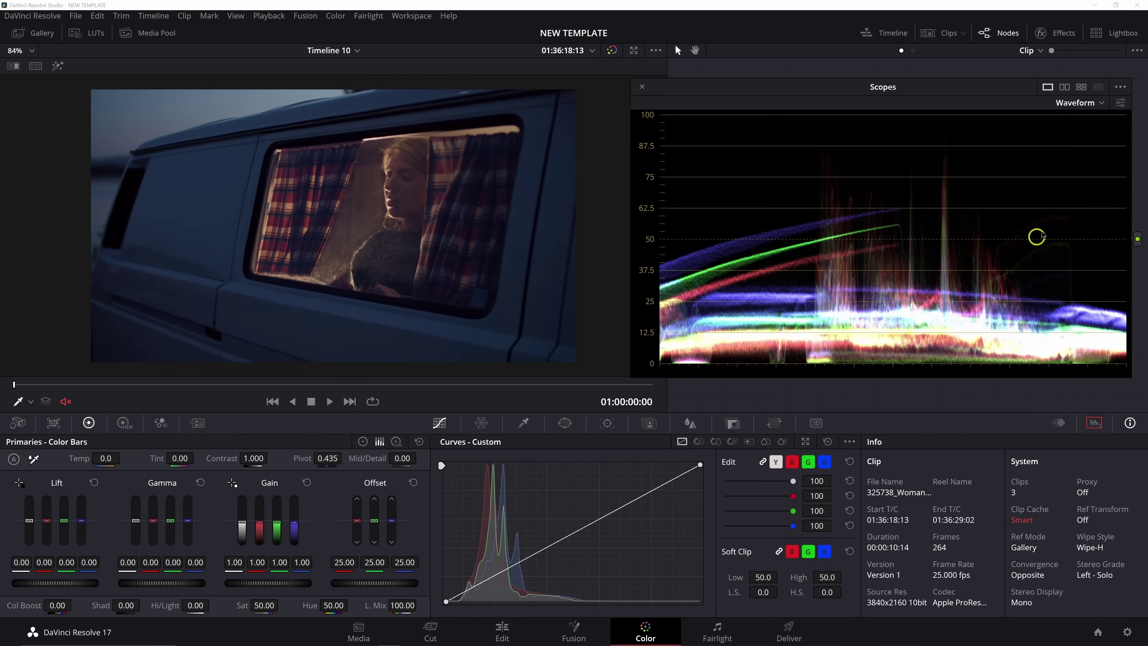
- Switch the waveform to luma (Y) only, then compare the neighbouring clips
left_click(1120, 103)
left_click(1018, 124)
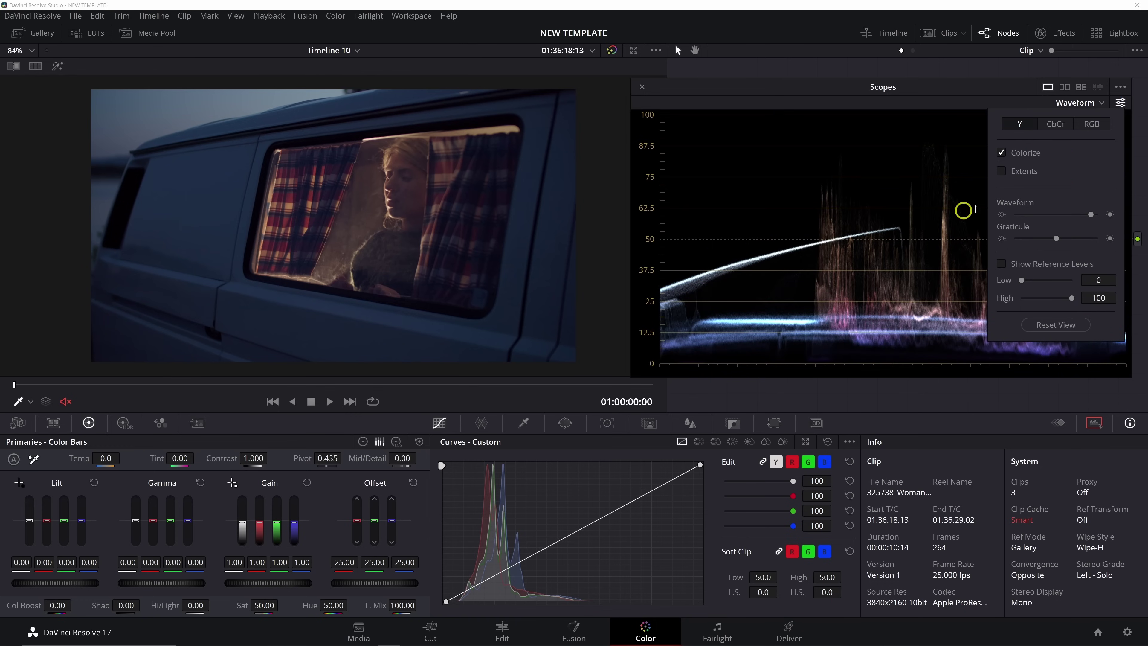
left_click(801, 185)
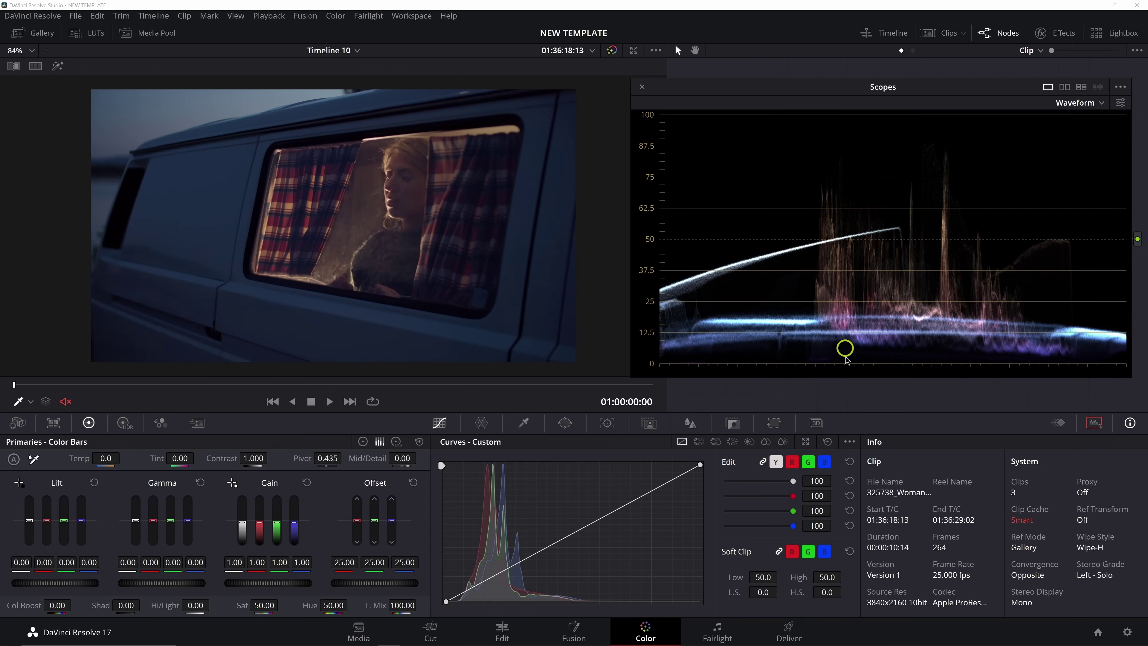
key("Down")
key("Down")
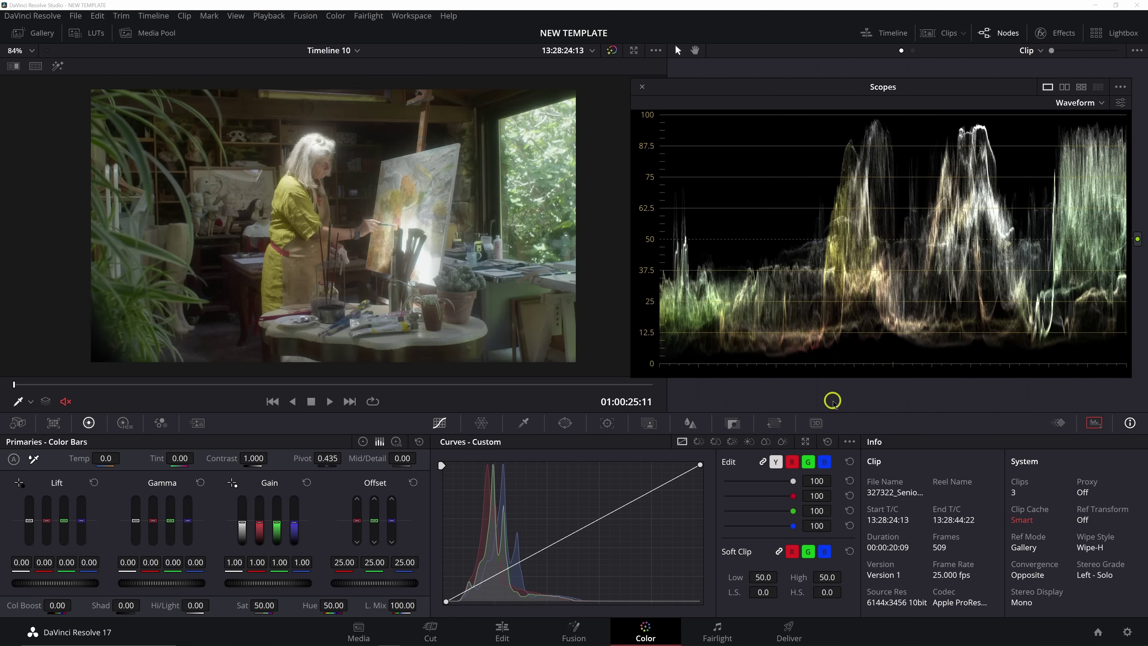
key("Up")
key("Up")
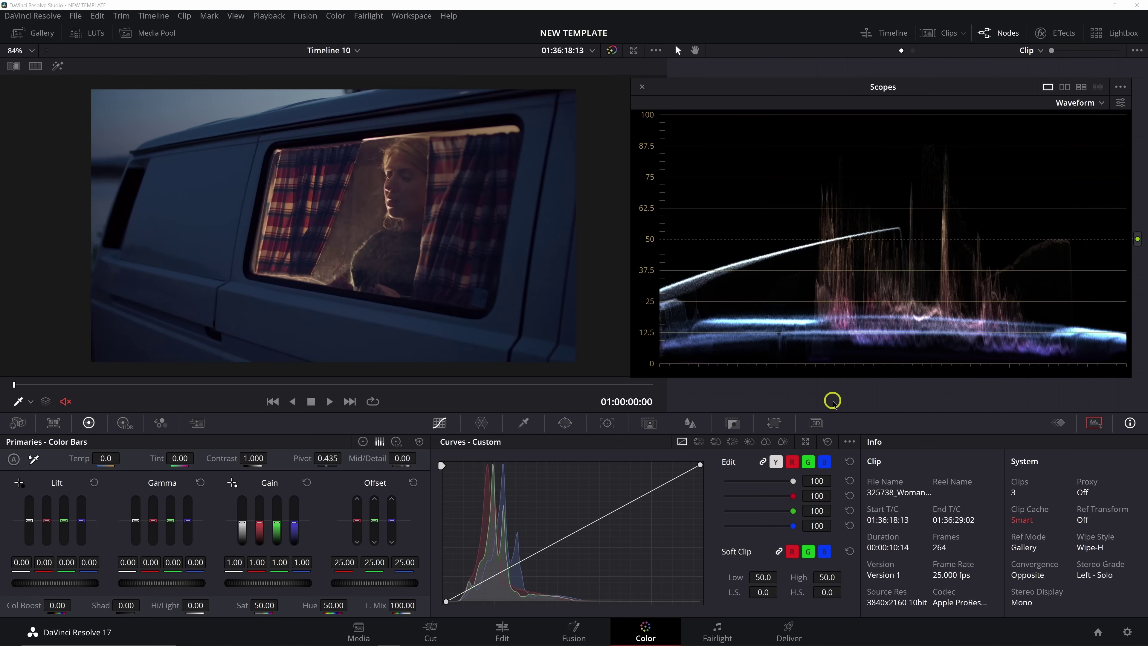
key("Down")
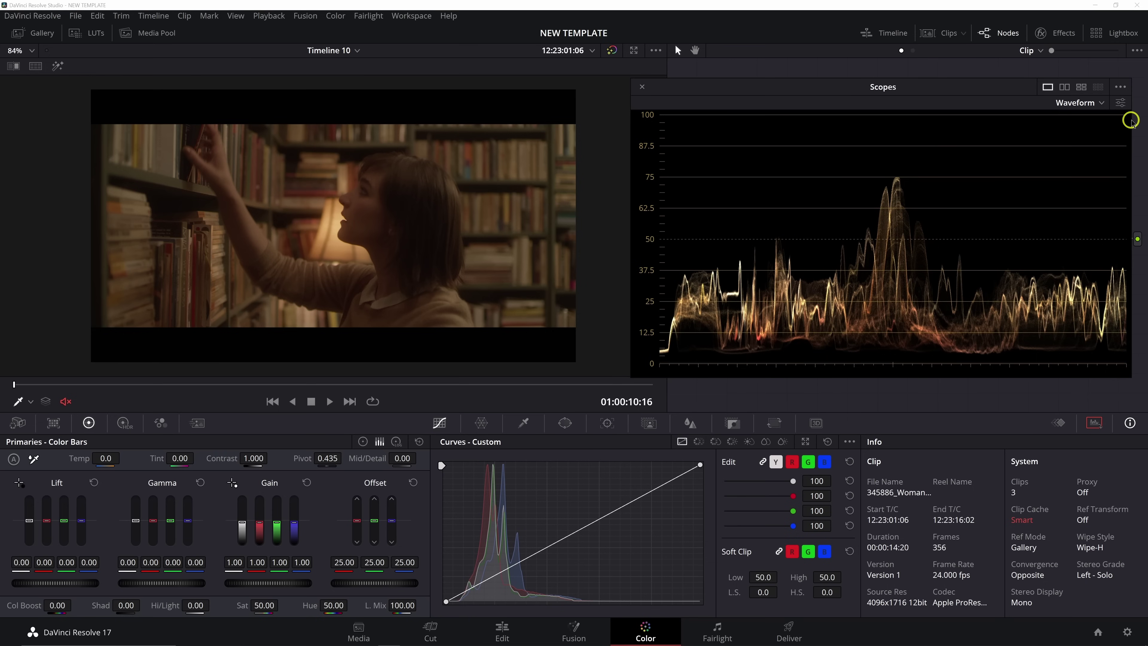
- Turn off Colorize for plain white traces and return to the bookshelf clip
left_click(1120, 106)
left_click(1026, 180)
left_click(931, 212)
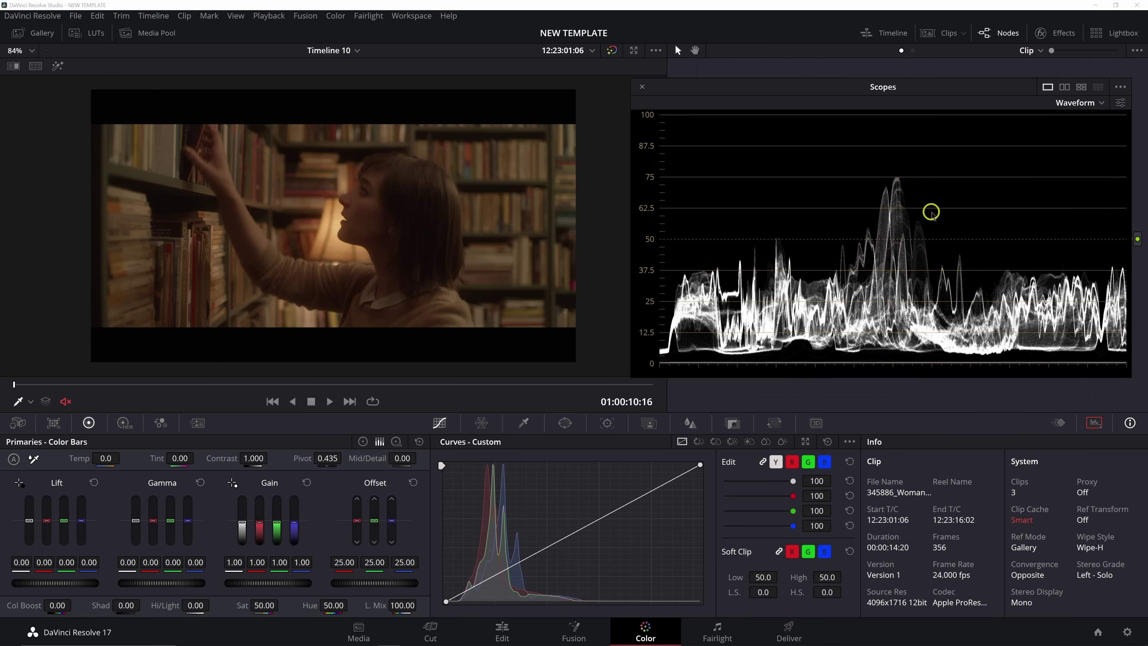
key("Down")
key("Up")
left_click(1119, 102)
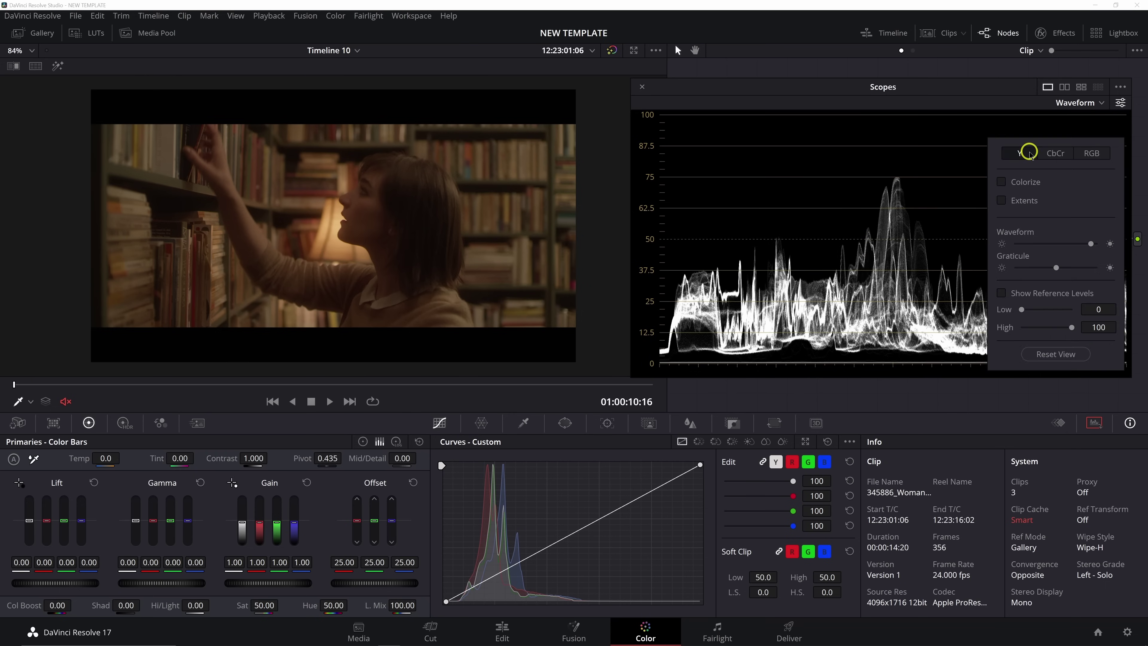
- Re-enable Colorize, sample a pixel on the woman's face, and jump back to the van clip
left_click(1025, 183)
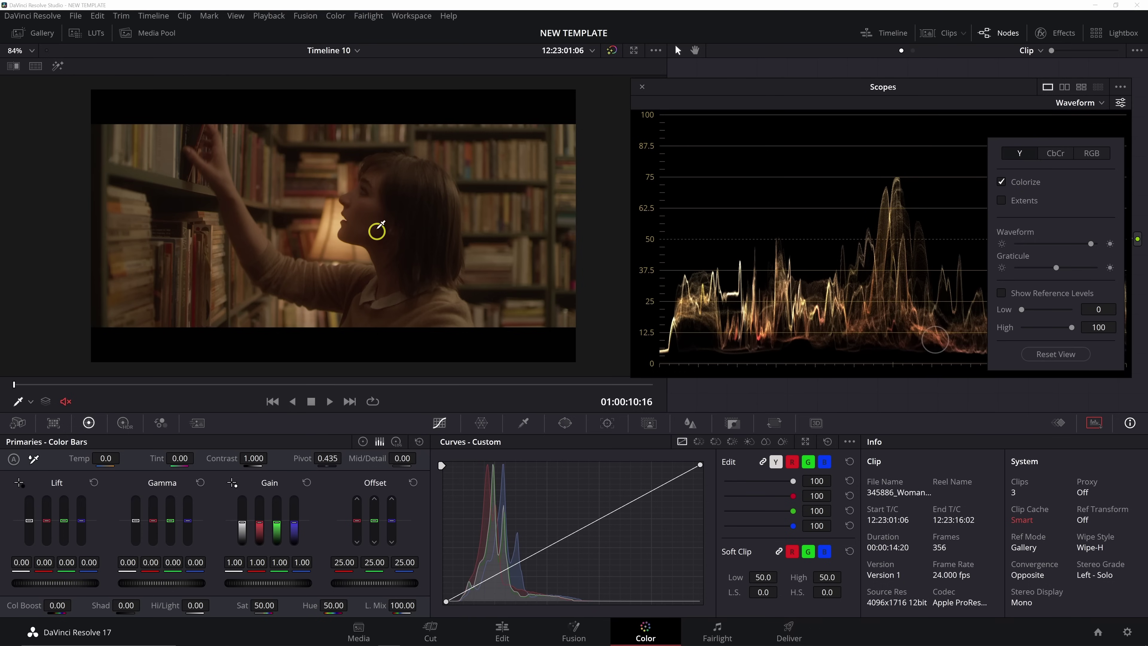
left_click(376, 226)
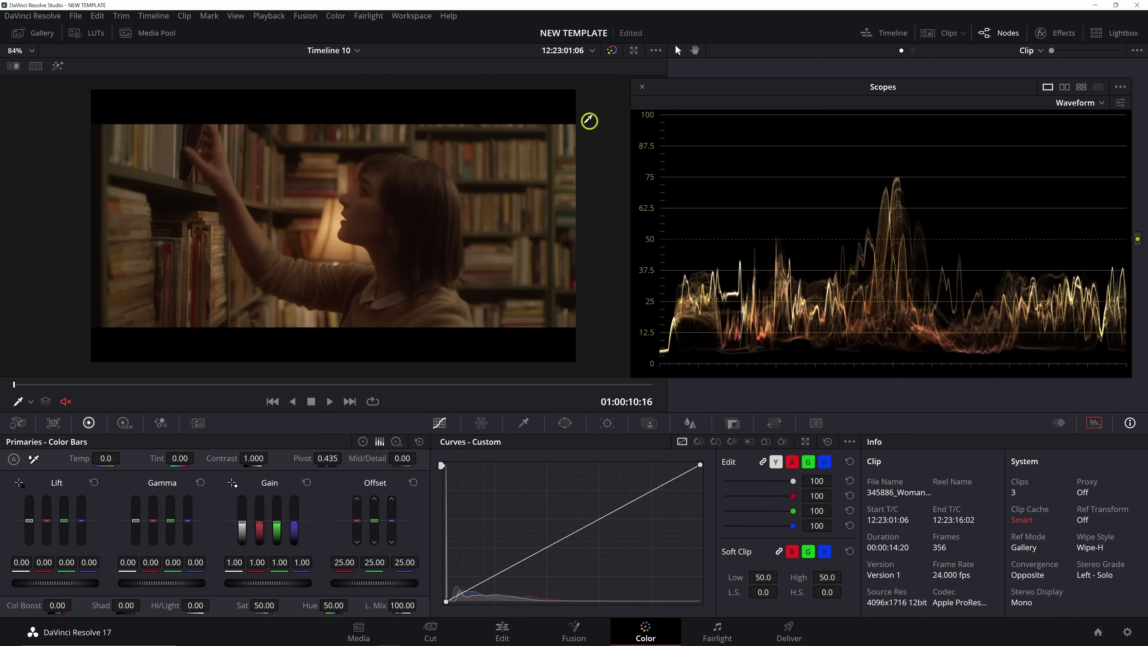
key("Home")
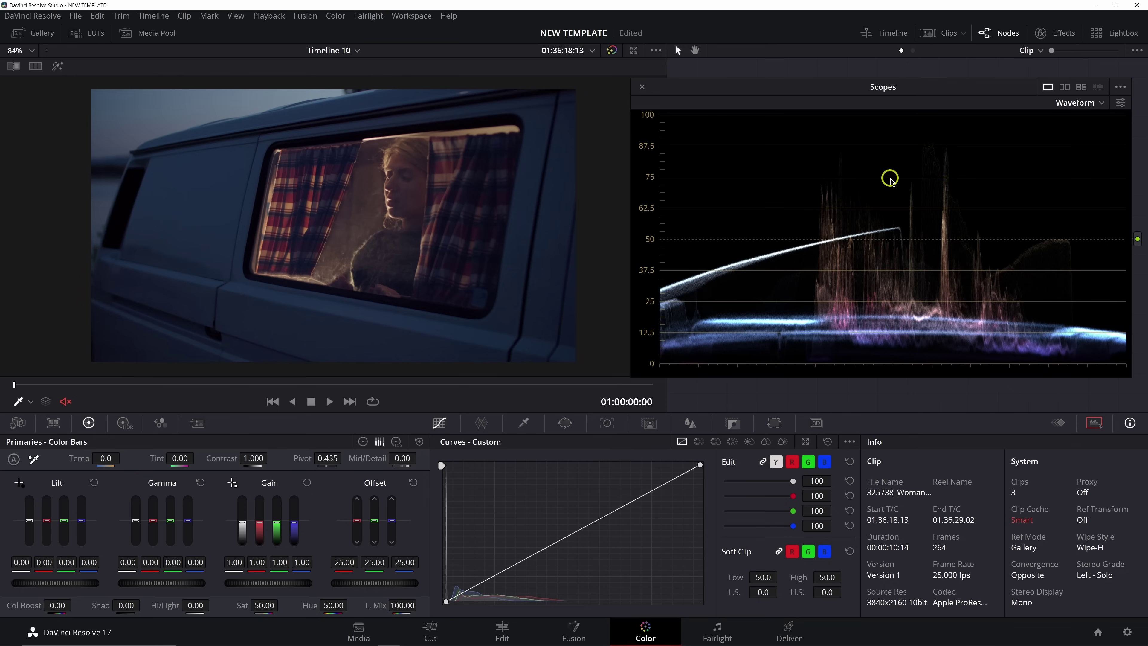
- Change the waveform scale style to 10-bit values
left_click(1121, 86)
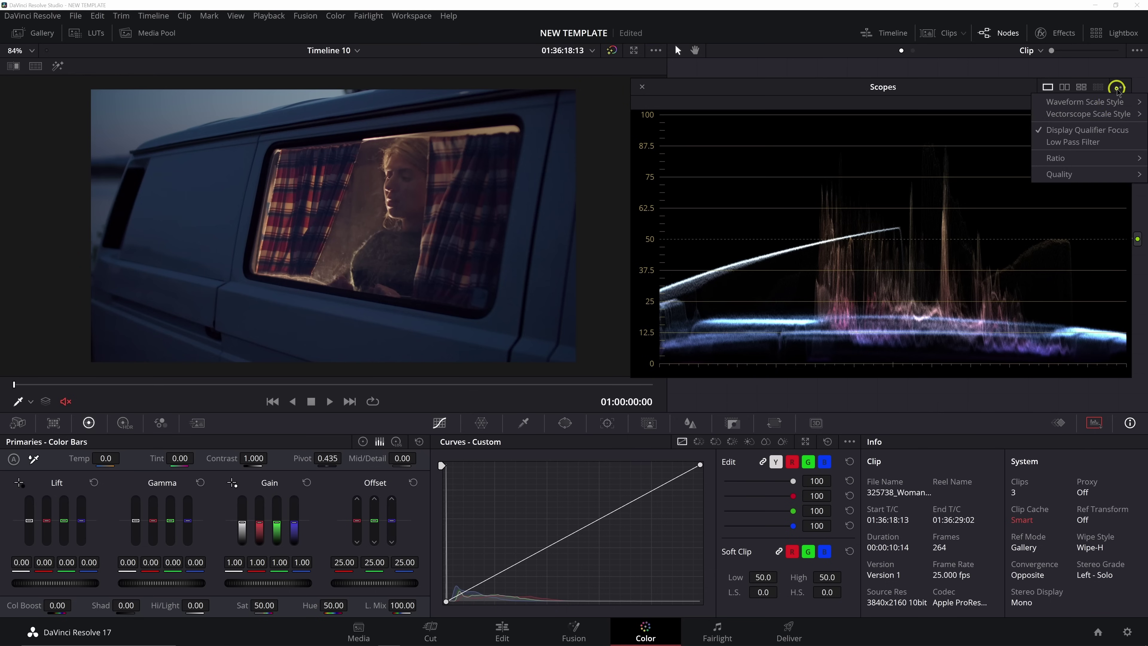
mouse_move(1103, 101)
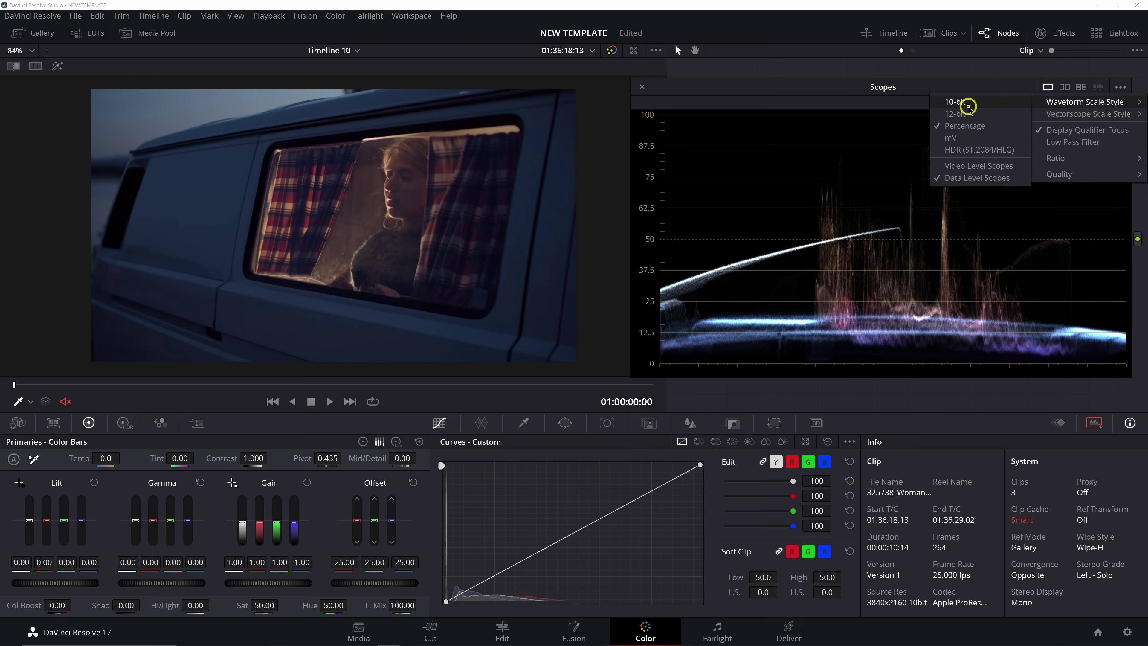
left_click(968, 102)
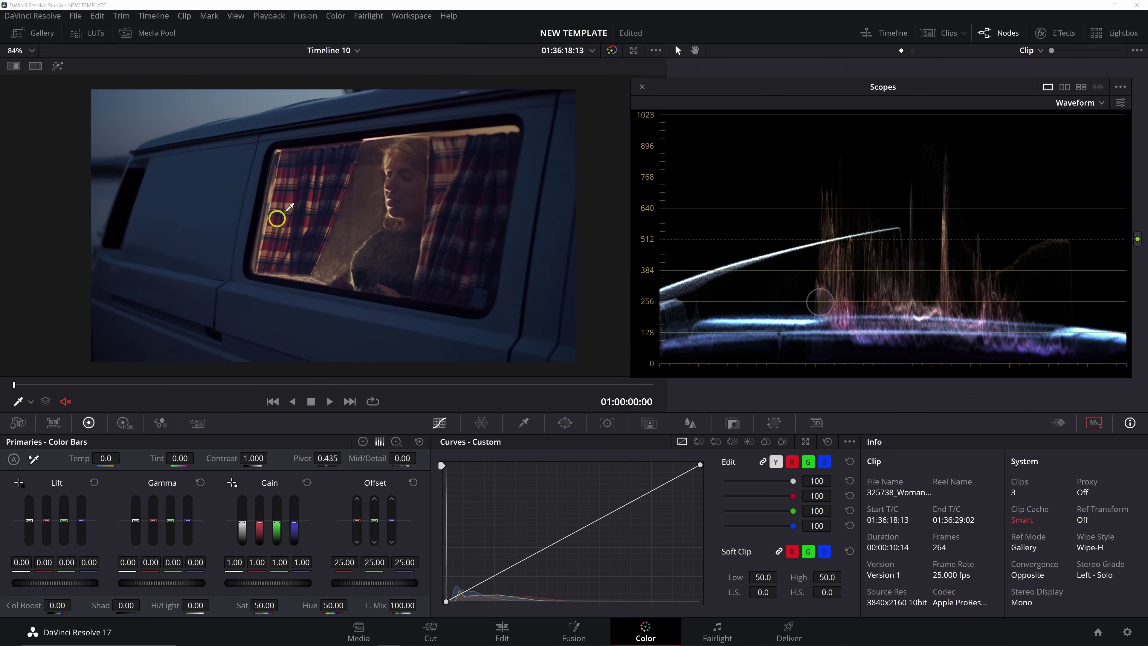
- Return the waveform scale to Percentage and glance at the scope options list
left_click(1121, 90)
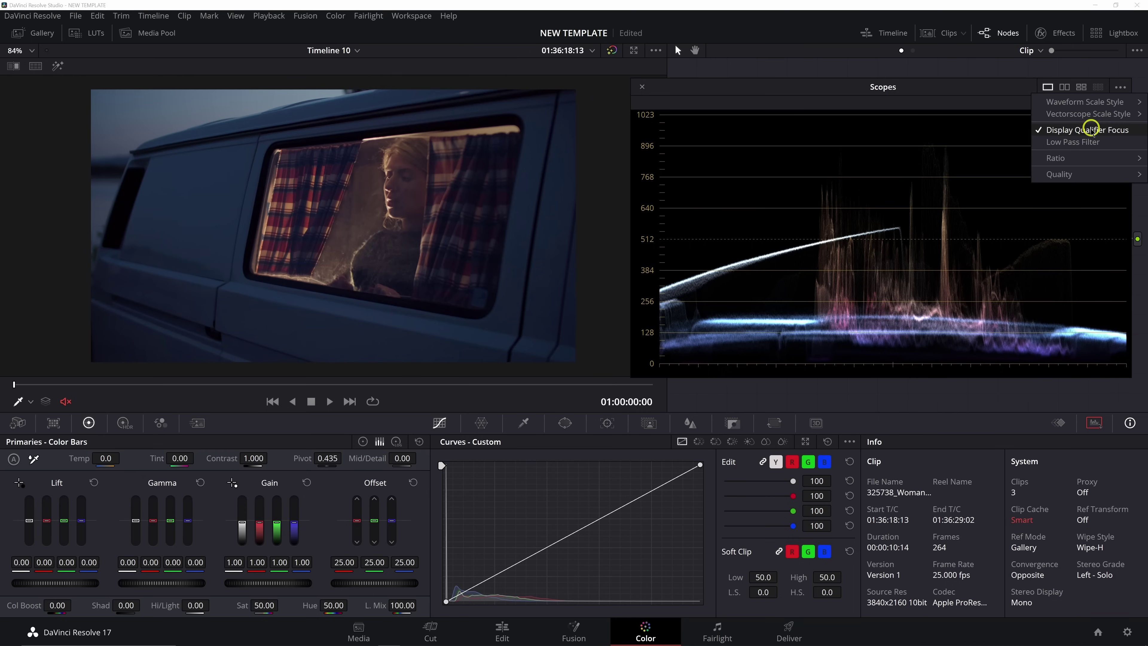
mouse_move(1085, 101)
left_click(977, 123)
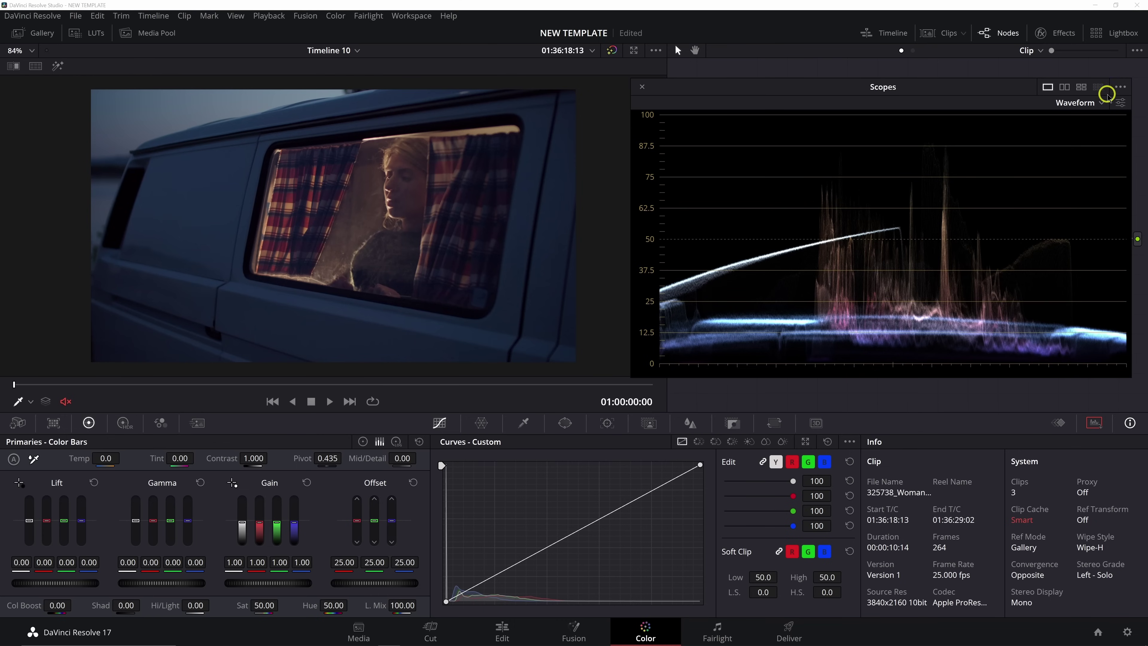
left_click(1121, 87)
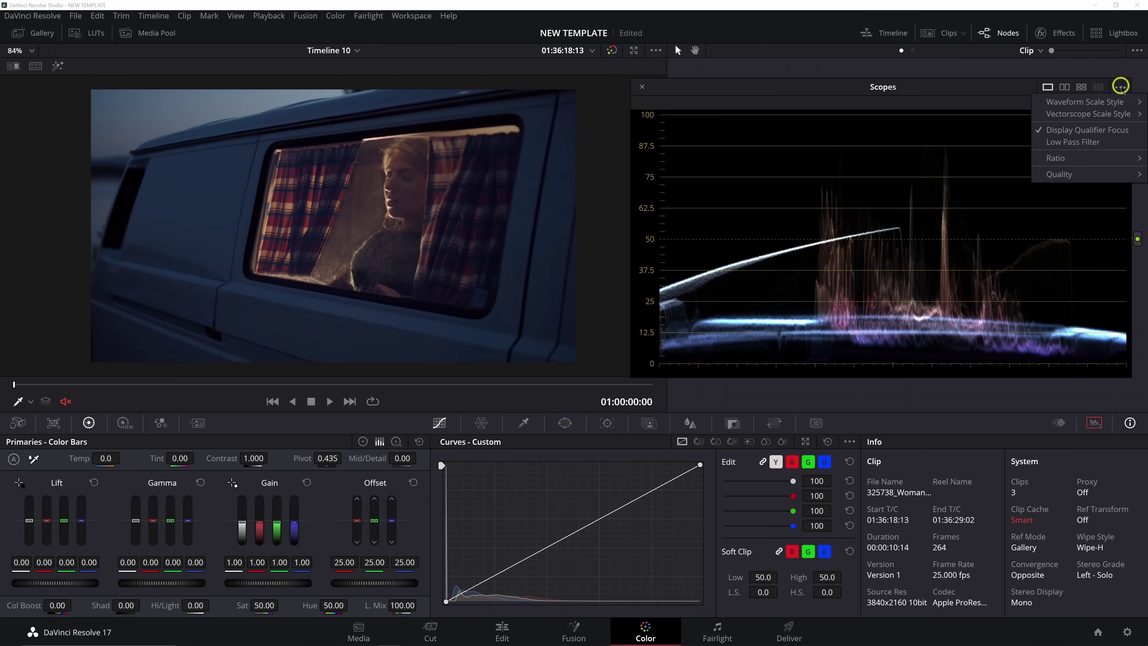
left_click(94, 103)
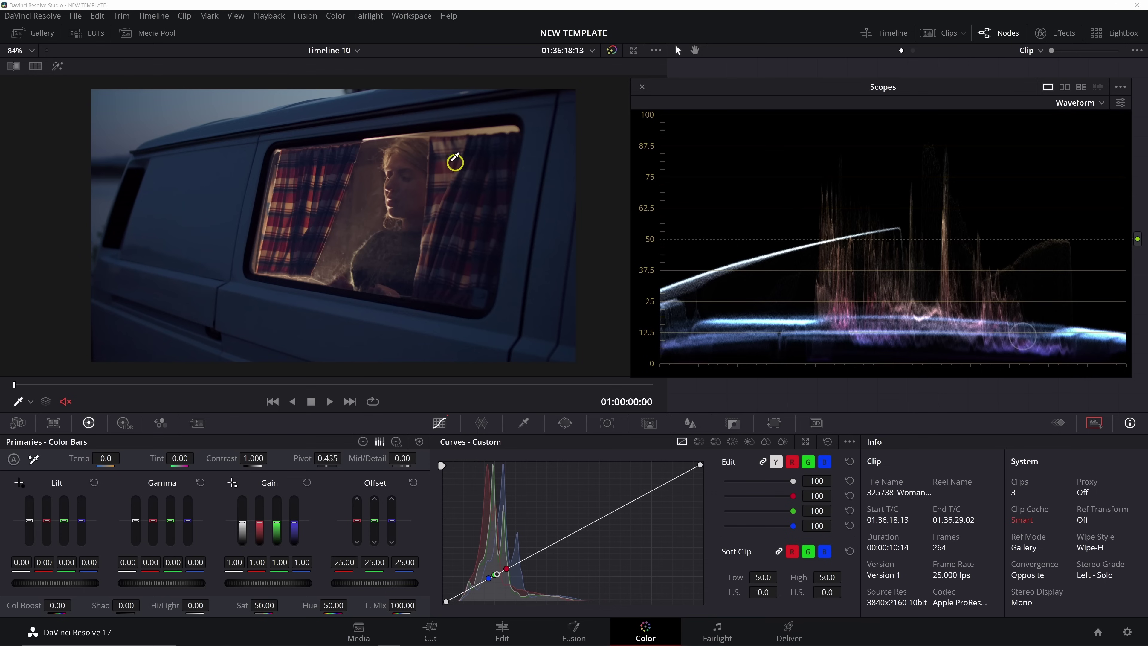
- Scrub and play the van clip to 01:00:05:25, then drag the Scopes window down to uncover the nodes
left_click_drag(195, 385, 85, 391)
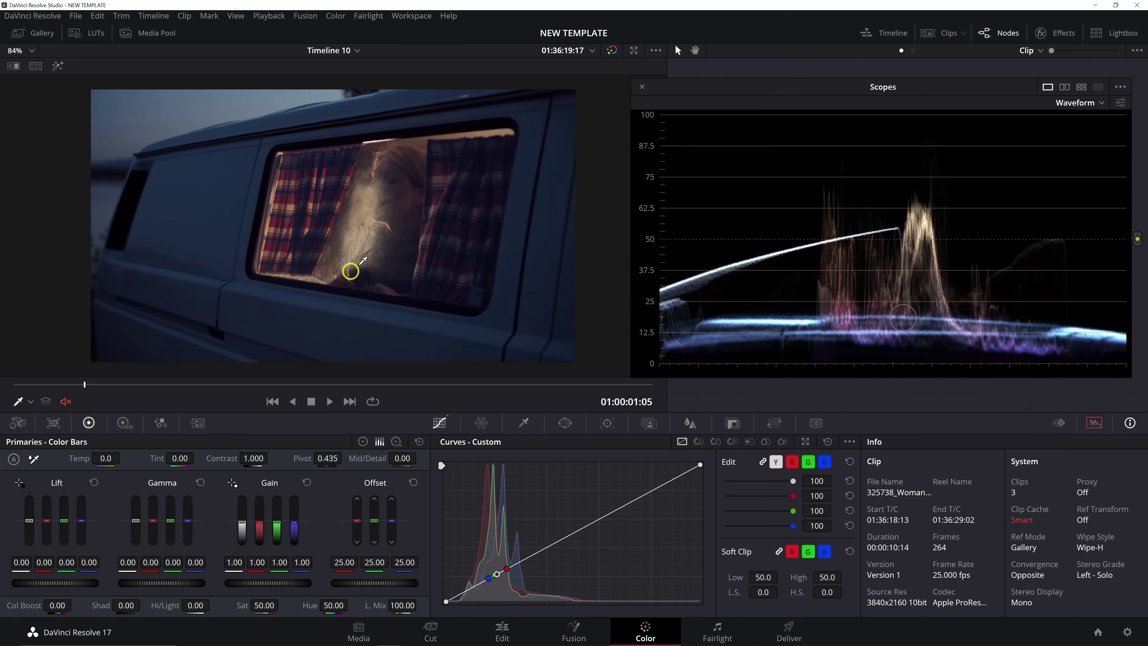
key("Up")
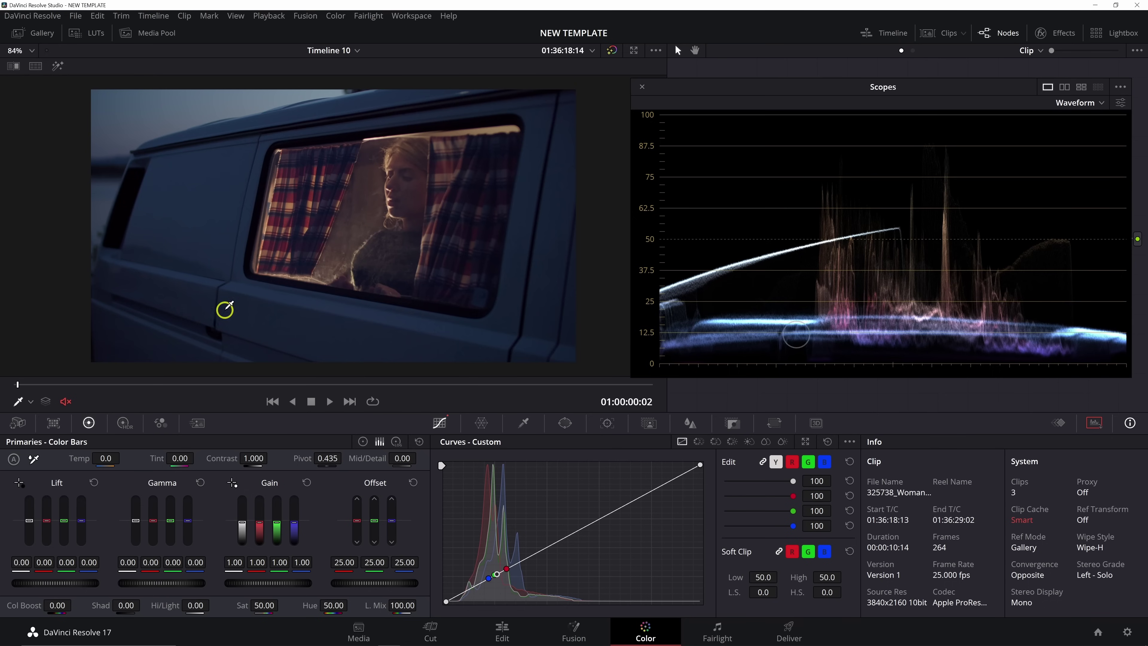
mouse_move(108, 384)
left_mouse_down()
mouse_move(41, 383)
mouse_move(79, 402)
mouse_move(103, 398)
left_mouse_up()
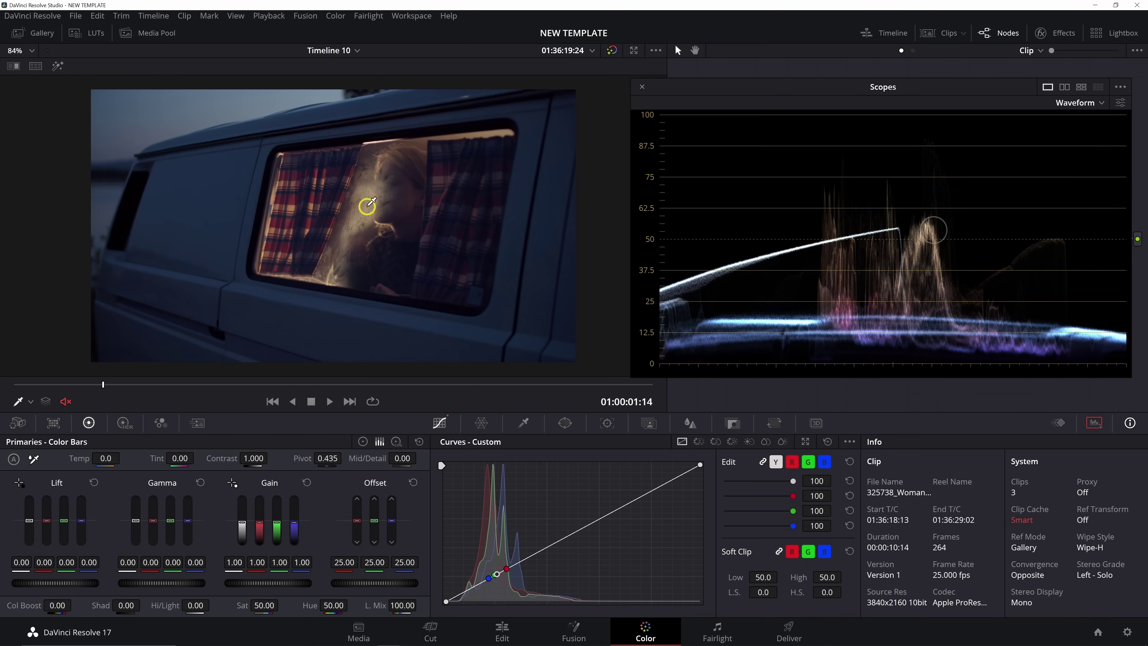
left_click_drag(109, 383, 269, 402)
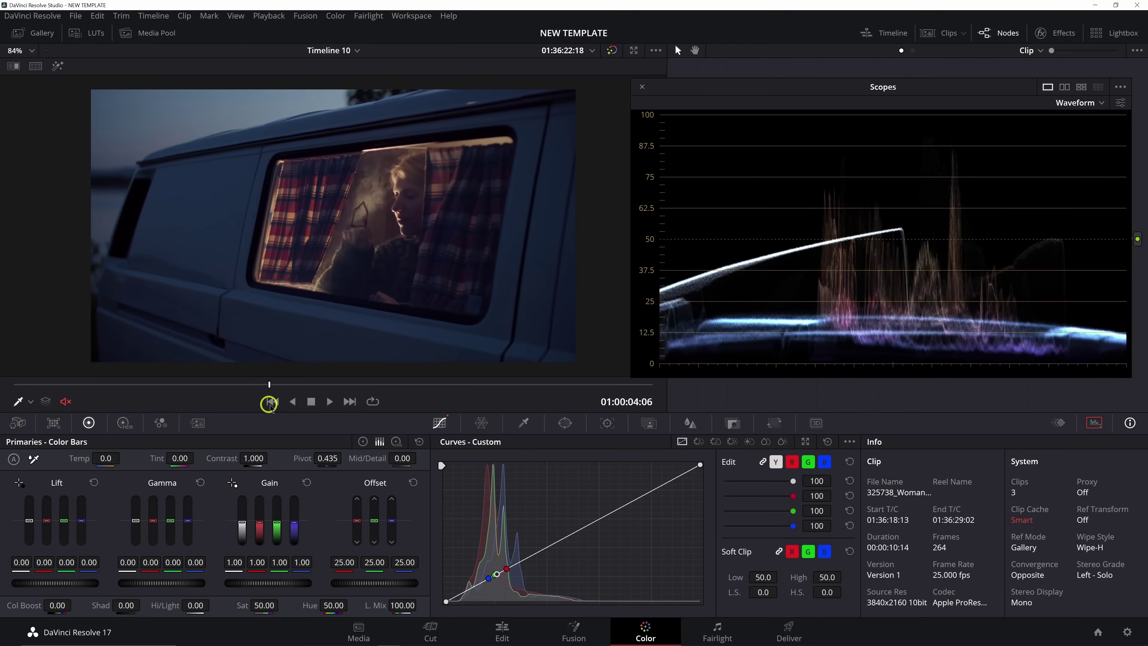
key("space")
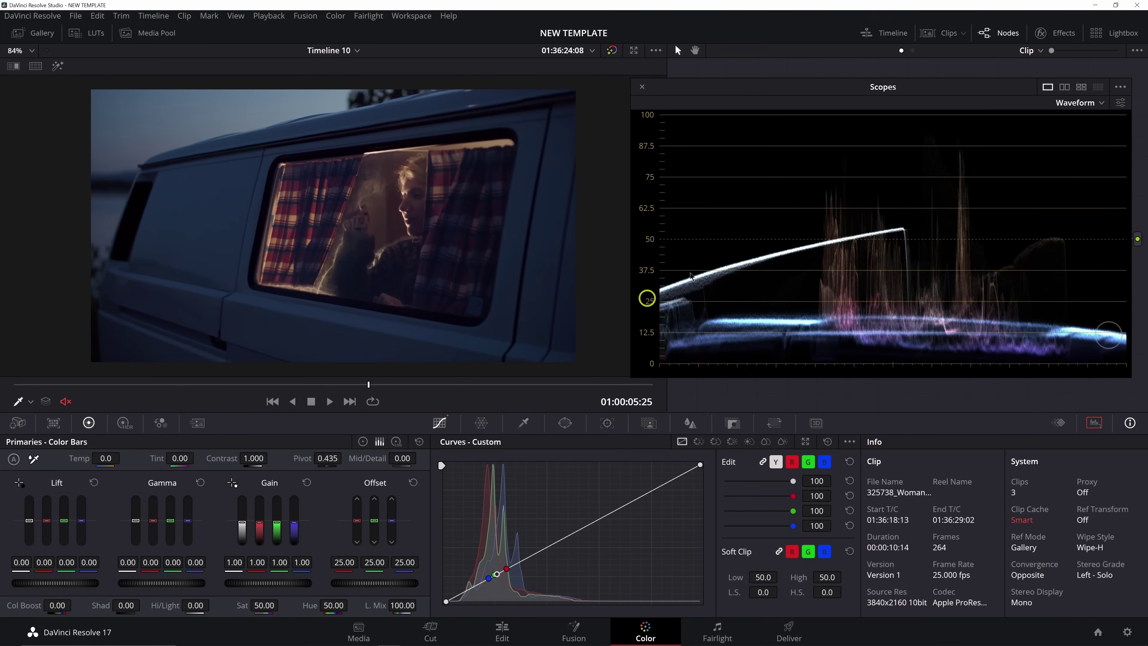
left_click_drag(772, 87, 762, 270)
- Rearrange node 03 and the Scopes window, then select node 02
left_click_drag(896, 203, 896, 204)
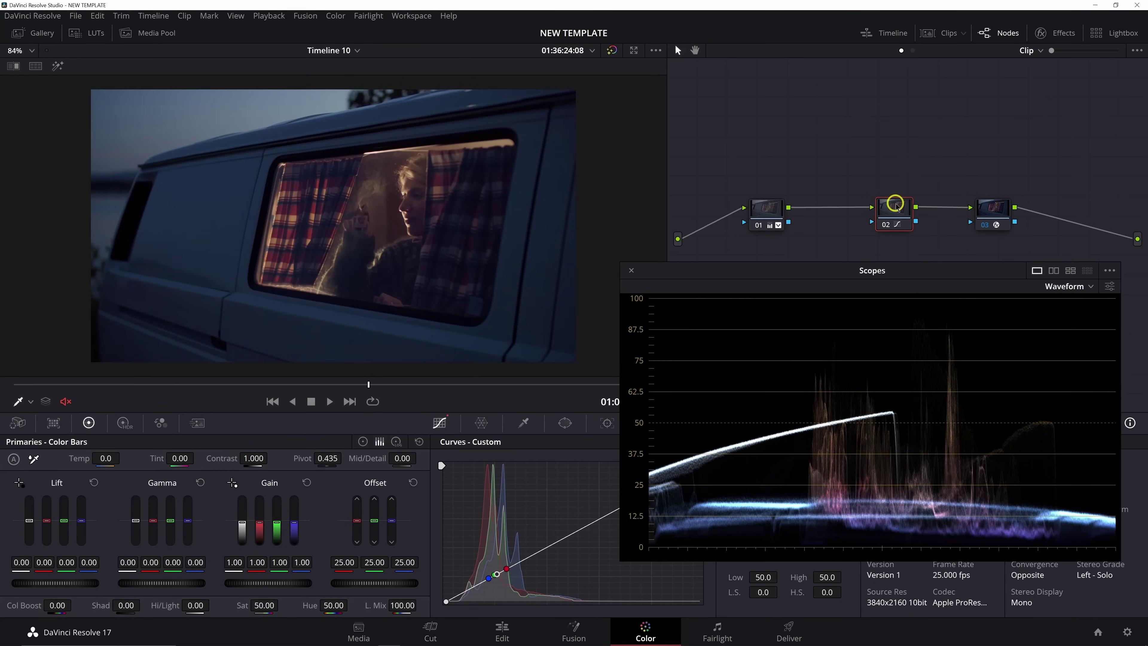
left_click_drag(993, 201, 1019, 215)
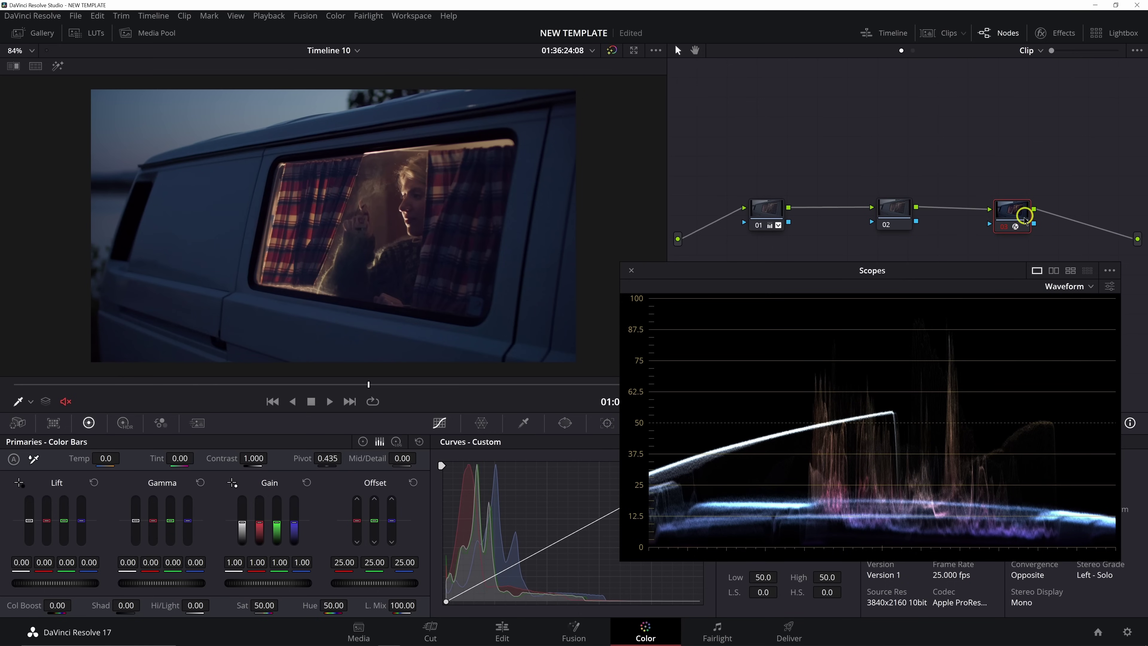
left_click_drag(960, 271, 984, 247)
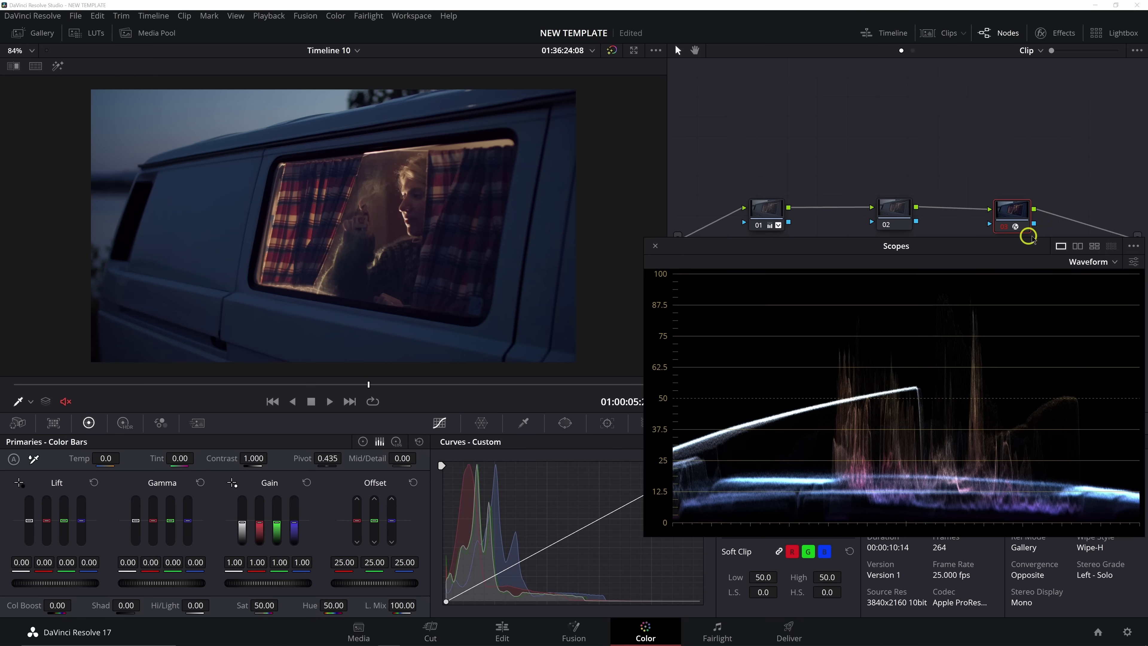
left_click(1068, 33)
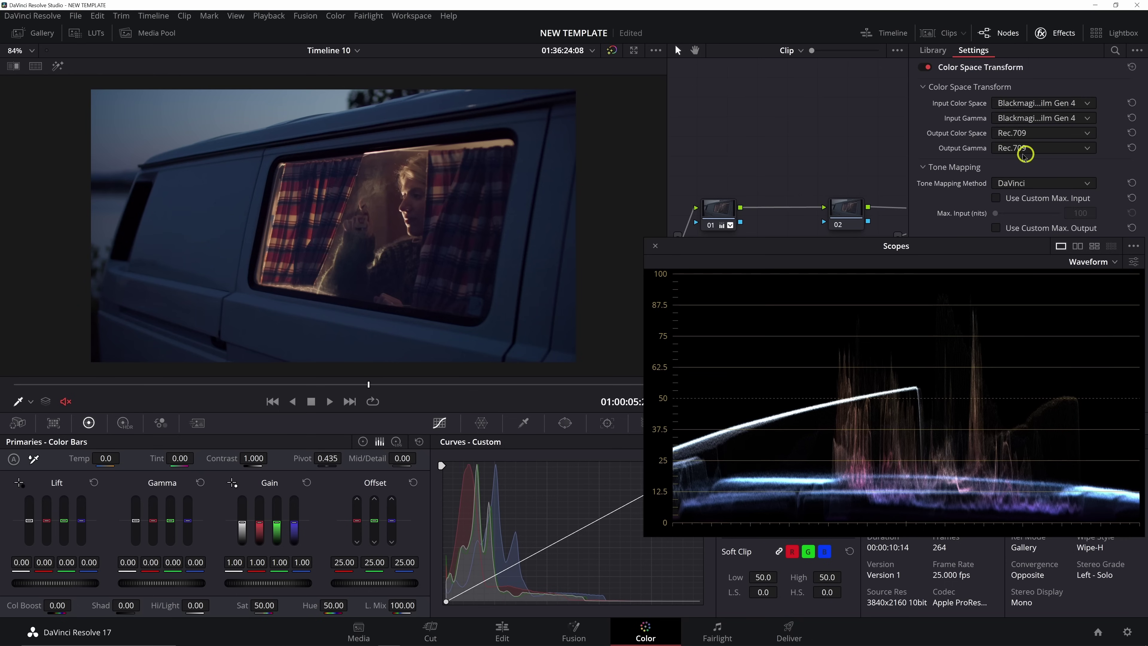
left_click(1057, 34)
left_click(879, 218)
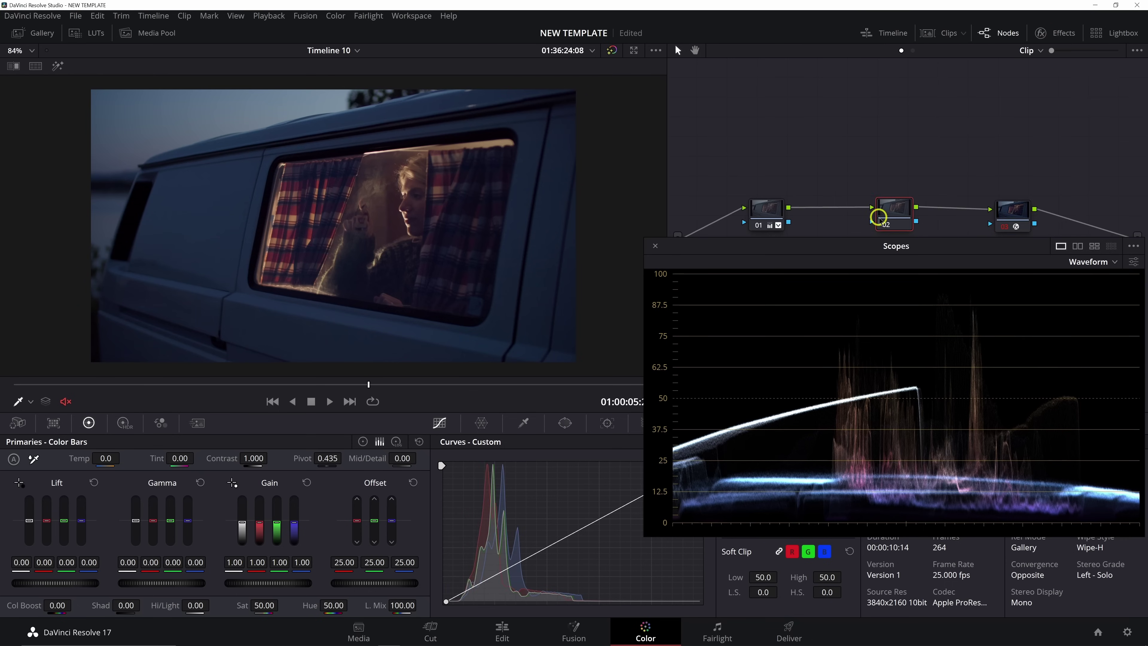
- Add a circle window on node 02 over the woman's face with Soft 1 at 0
left_click(559, 428)
left_click(465, 510)
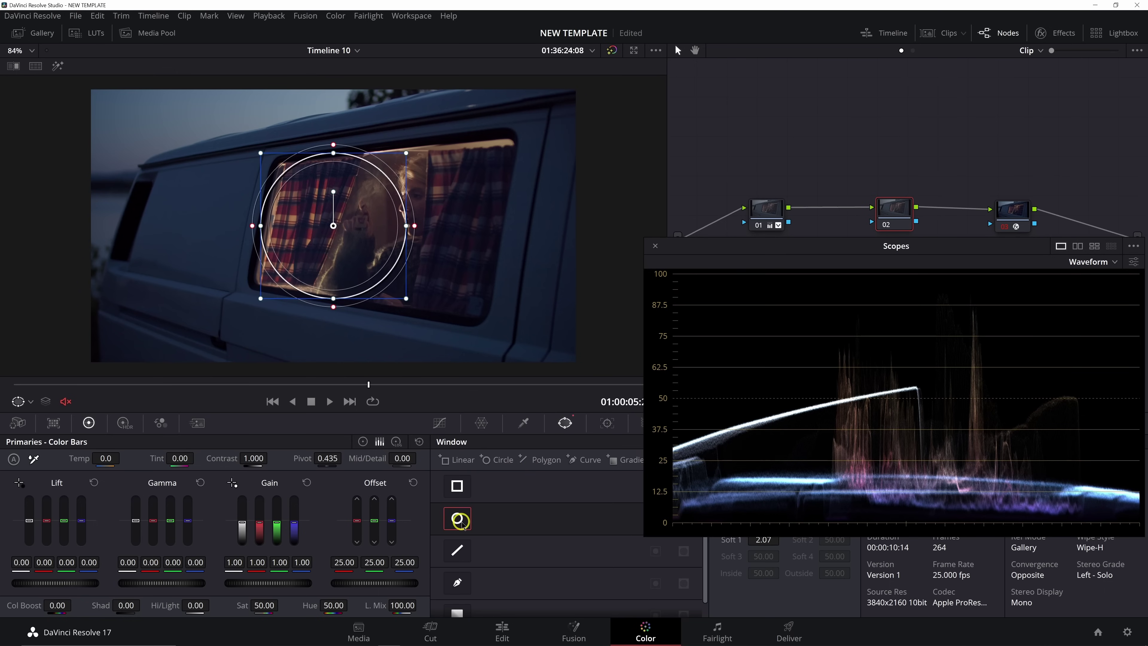
left_click_drag(336, 247, 345, 215)
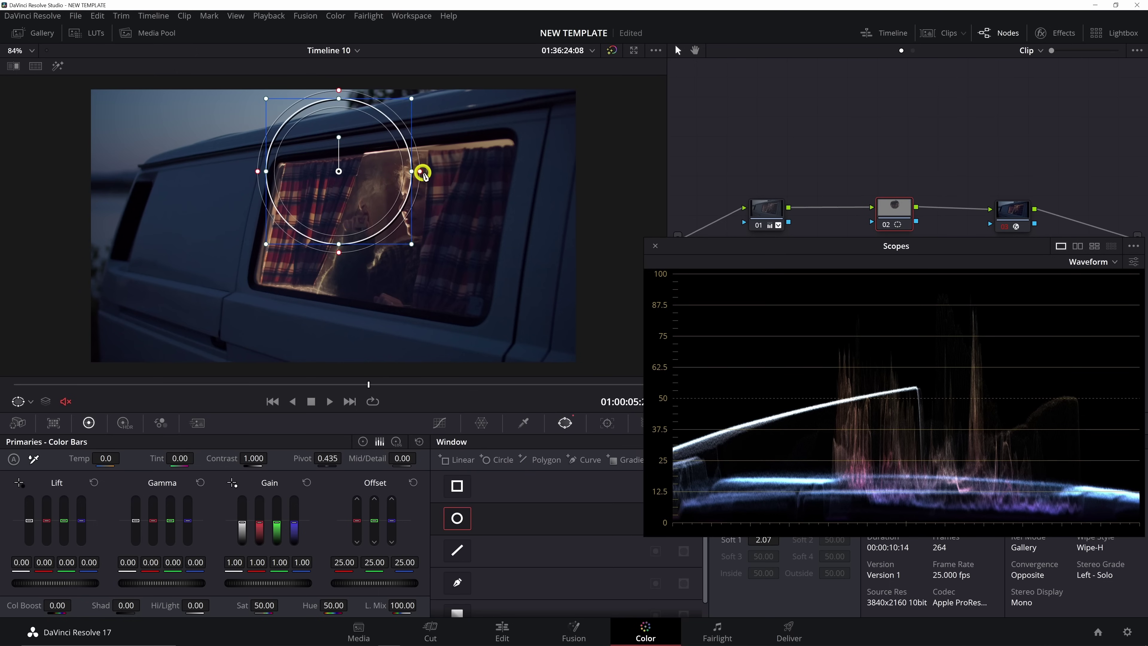
left_click_drag(422, 174, 382, 202)
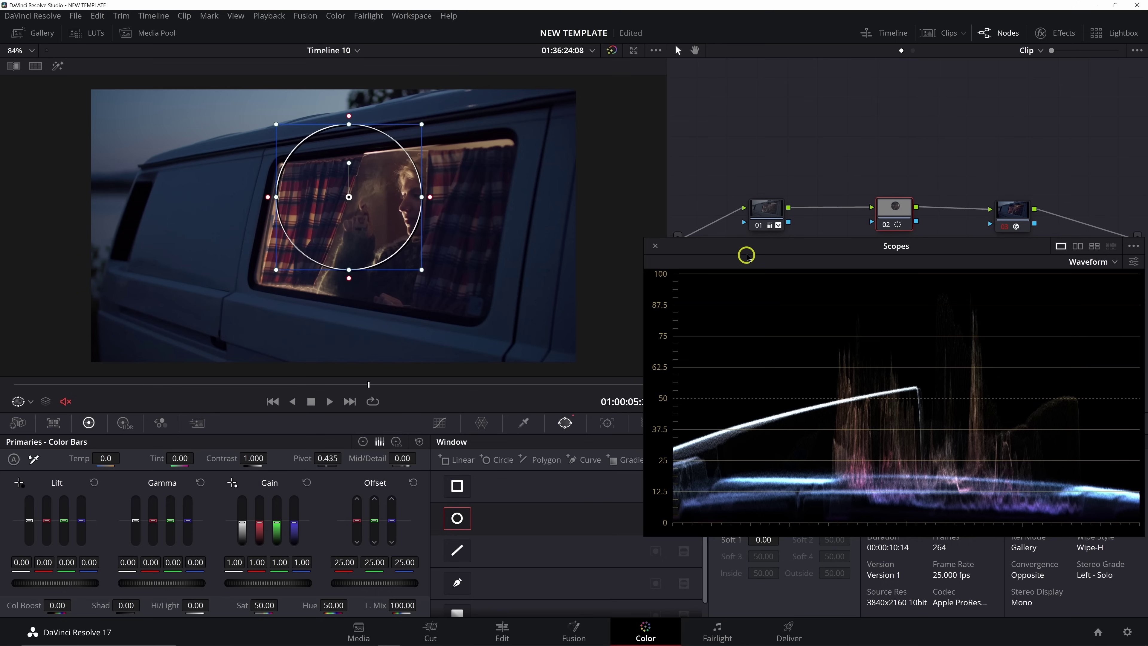
- Drag the Curves top point down so the circle turns black
left_click_drag(747, 256, 731, 96)
left_click(436, 423)
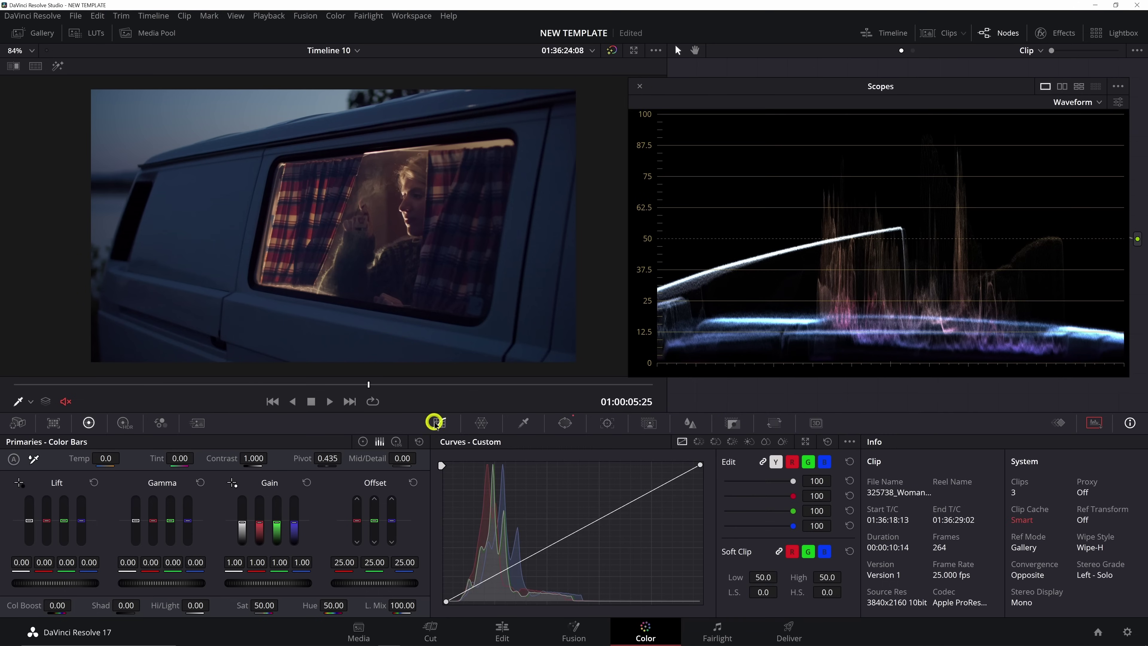
left_click_drag(699, 463, 717, 608)
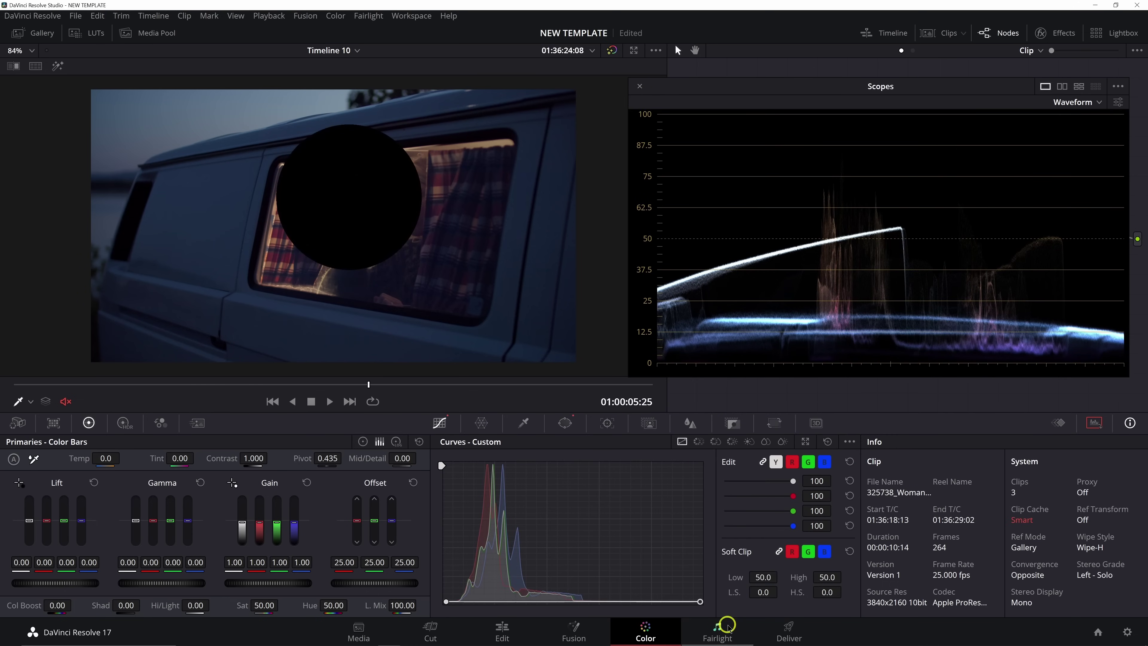
left_click(564, 423)
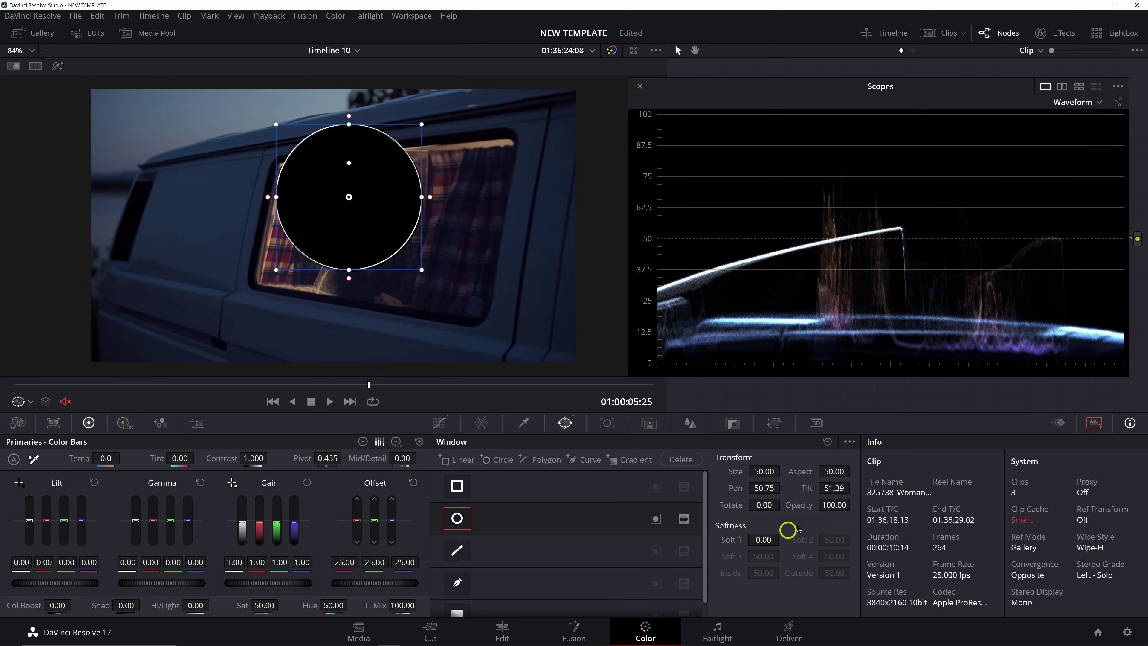
- Invert the circle window and reposition it over the woman's face
left_click(656, 517)
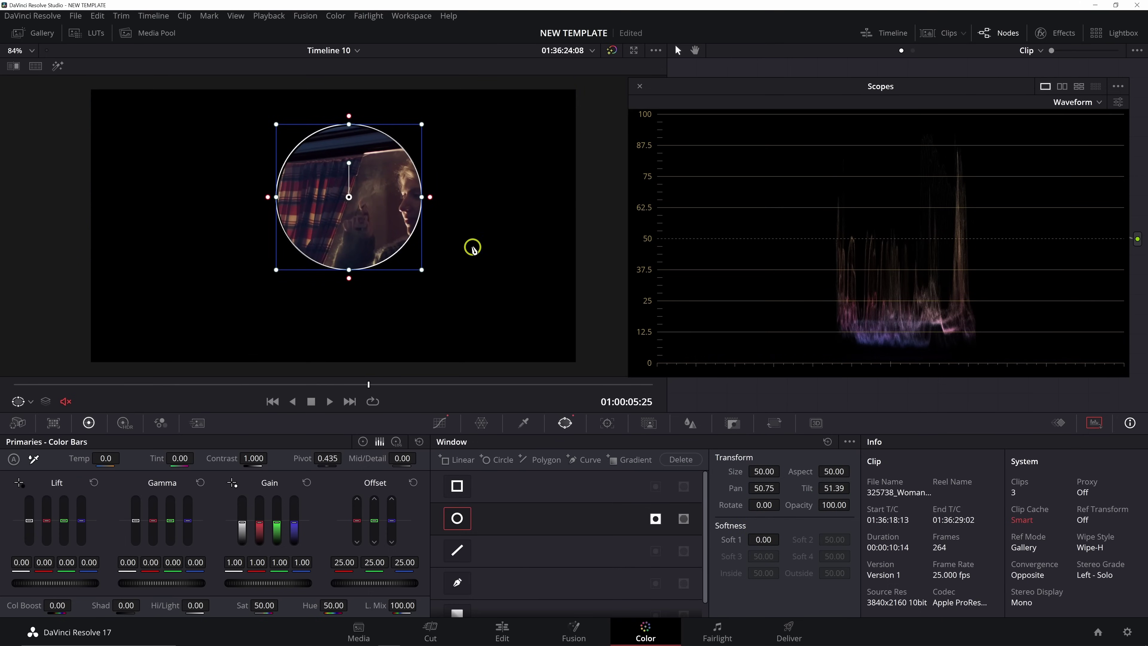
left_click_drag(362, 198, 399, 239)
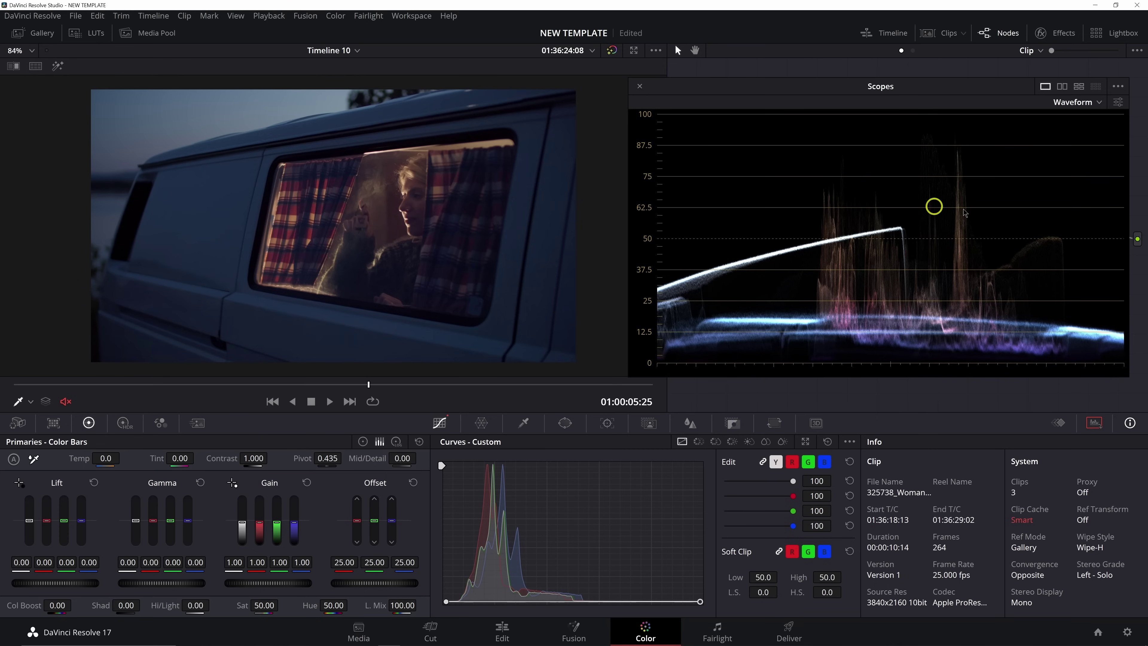
left_click(1119, 104)
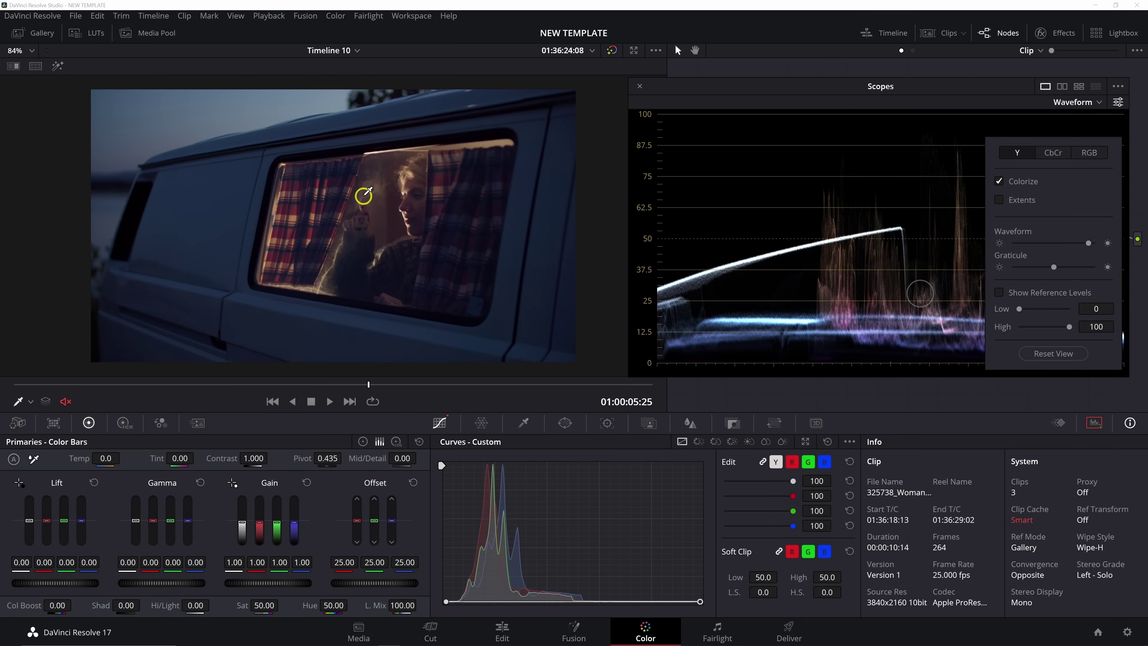
- Toggle Colorize off and back on, then set the waveform to RGB with separate red, green and blue traces
left_click(1032, 180)
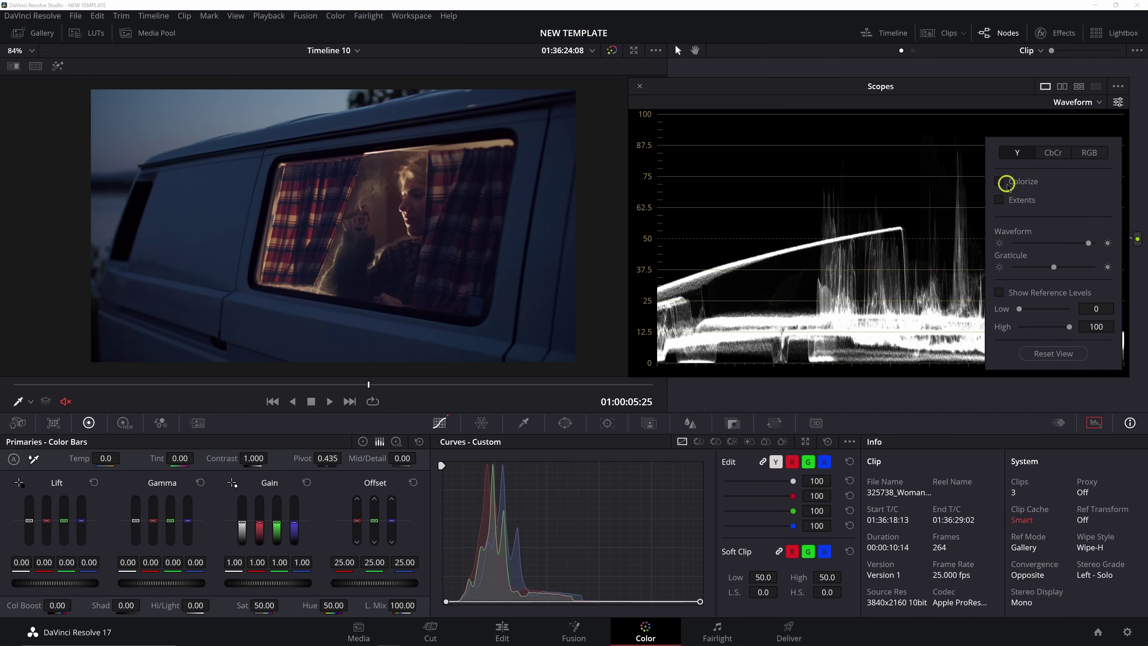
left_click(1116, 101)
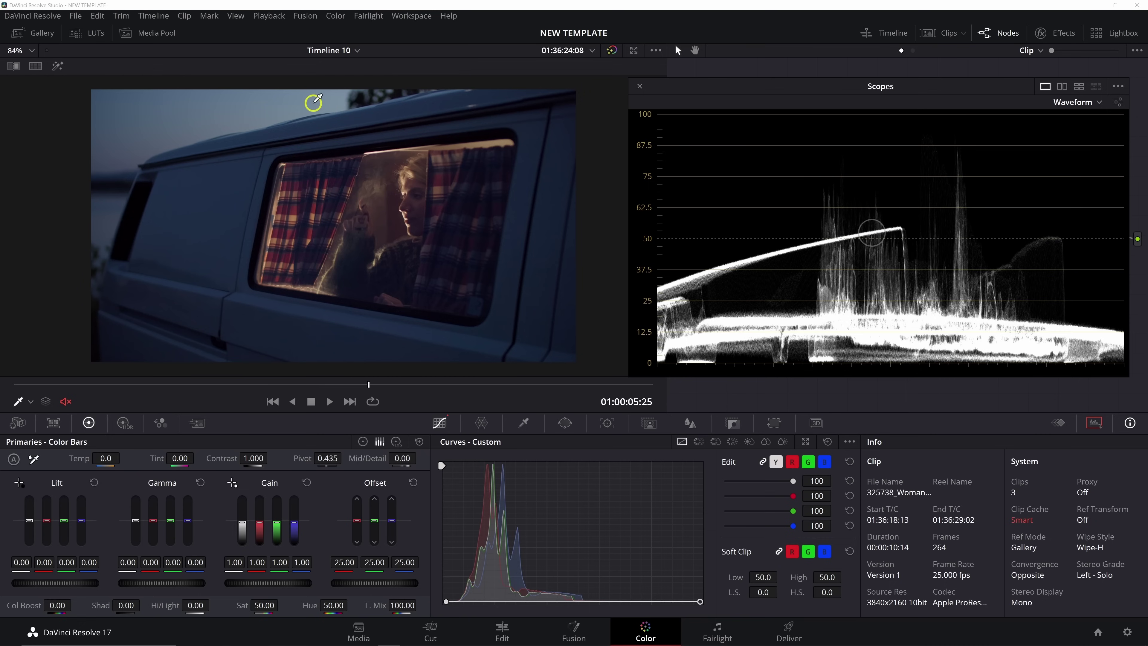
left_click(1119, 101)
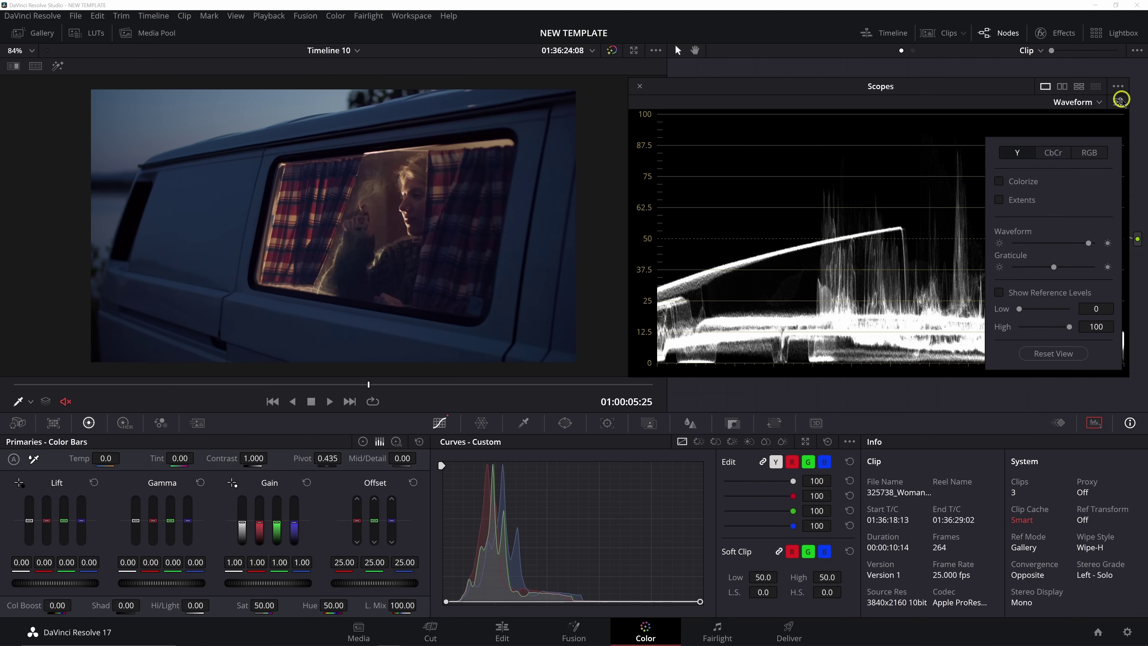
left_click(1023, 181)
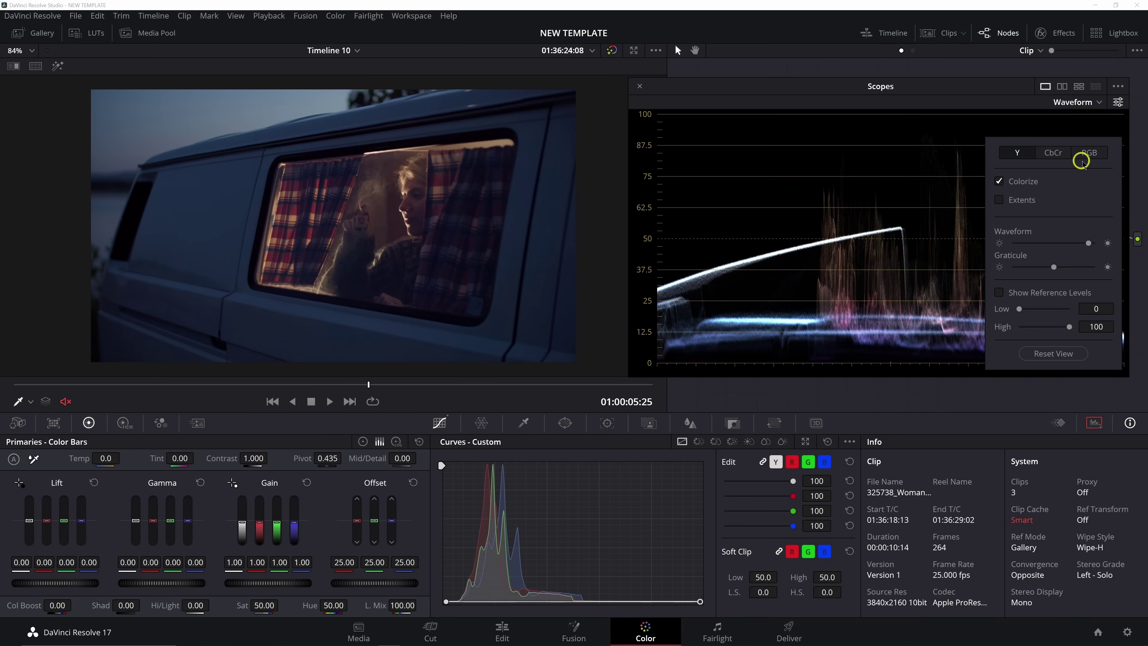
left_click(1089, 153)
left_click(868, 98)
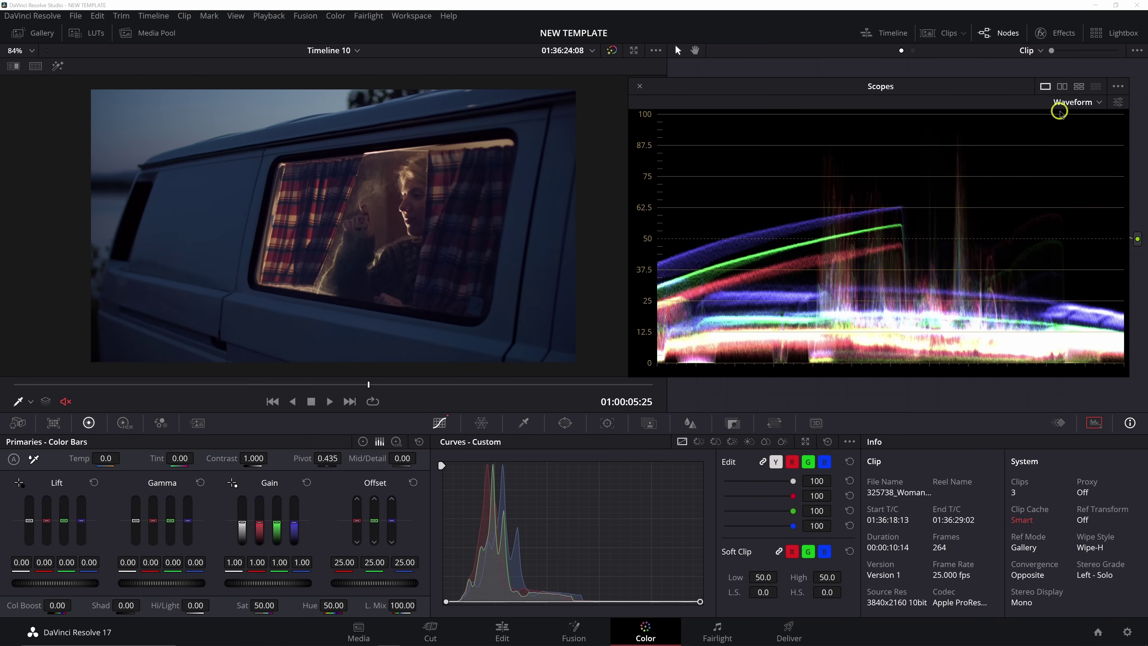
- Change the scope type to Parade and move the Scopes window down beside the nodes
left_click(1060, 103)
left_click(1075, 124)
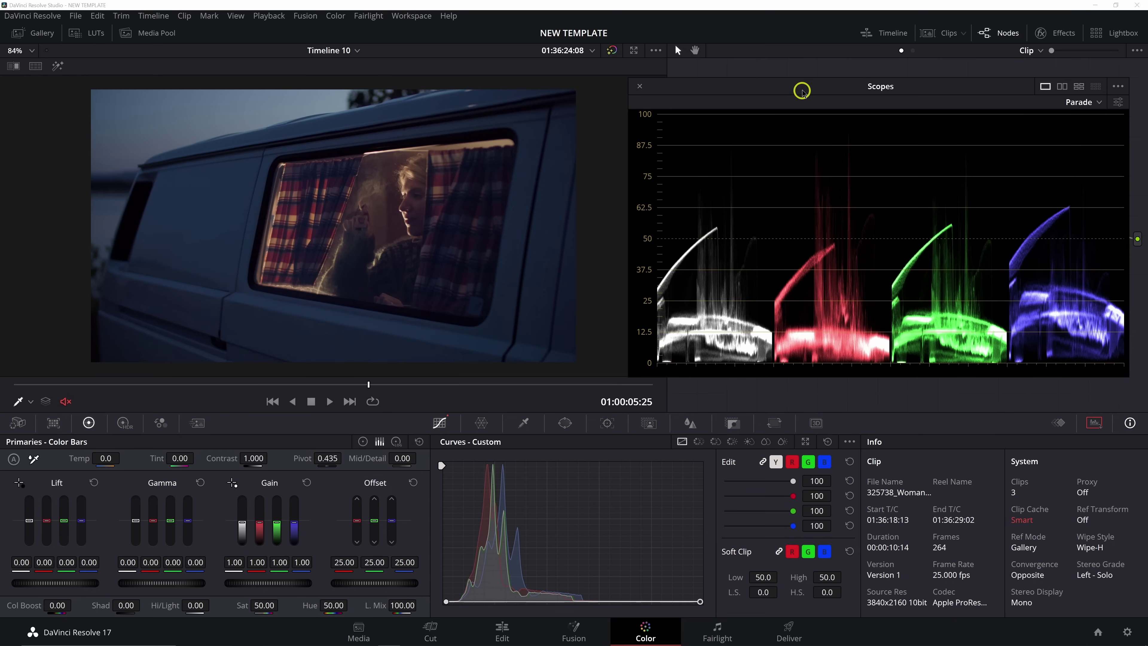
left_click_drag(799, 88, 837, 267)
- Try Monochrome in node 02's RGB Mixer, then undo the changes with Ctrl+Z twice
right_click(888, 217)
left_click(893, 214)
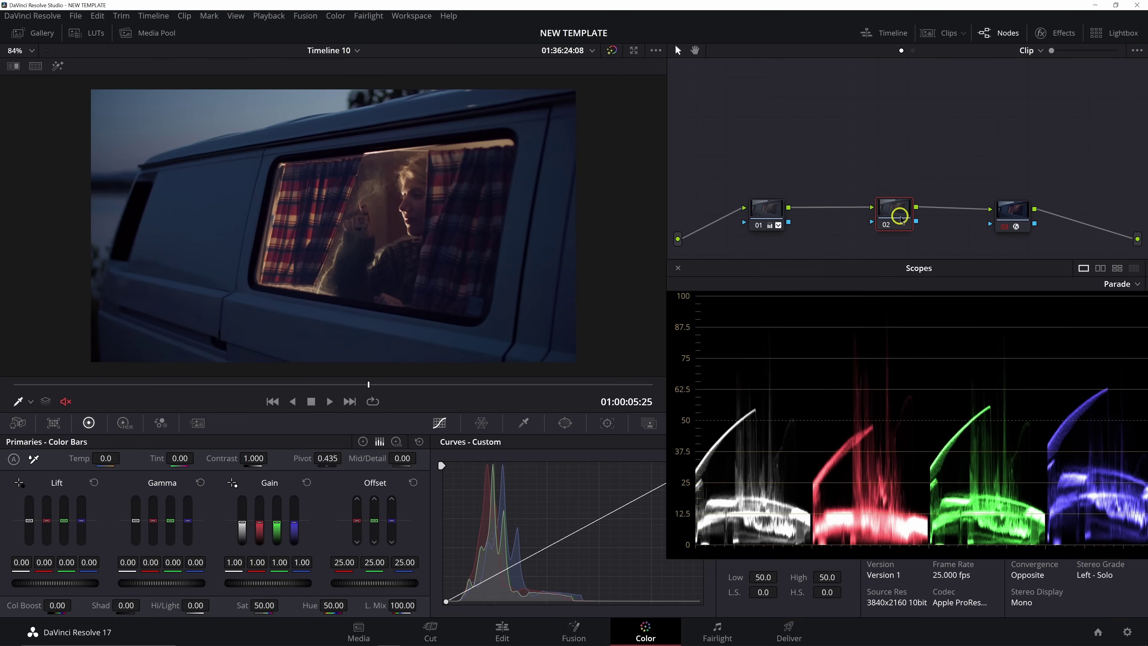
left_click(160, 423)
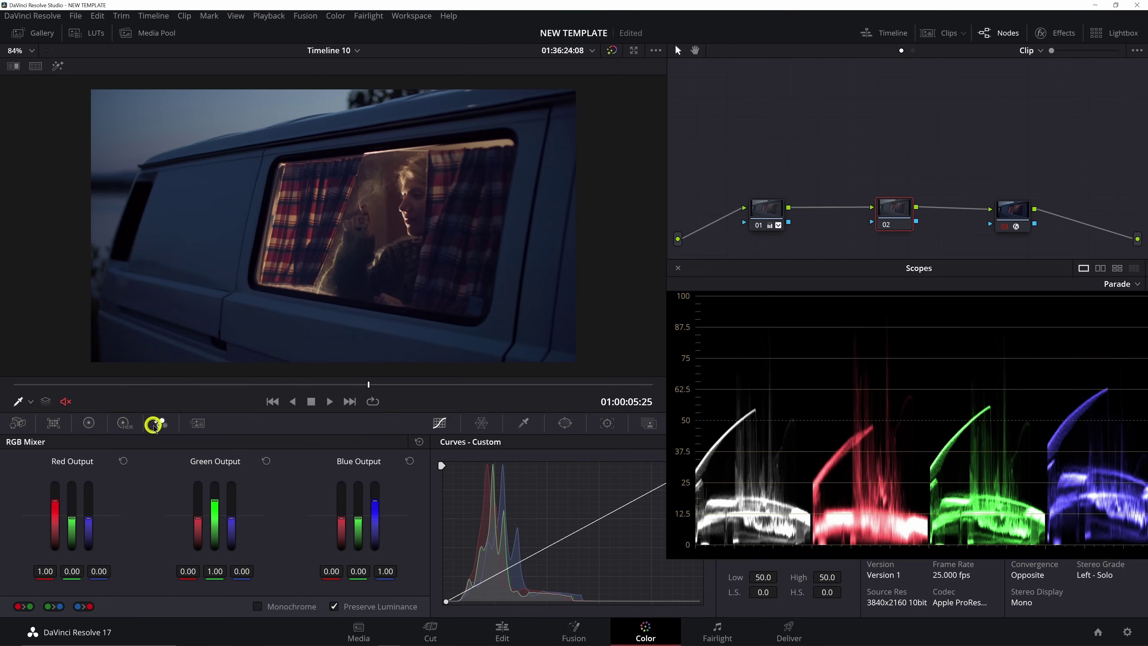
left_click(292, 610)
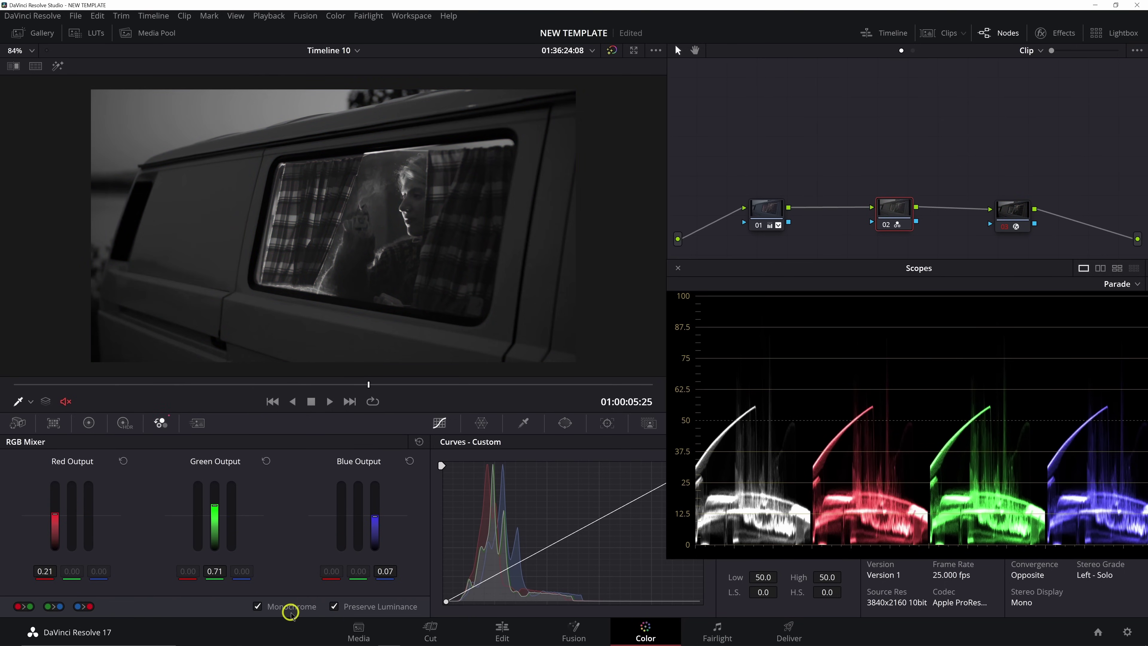
left_click_drag(751, 273, 652, 299)
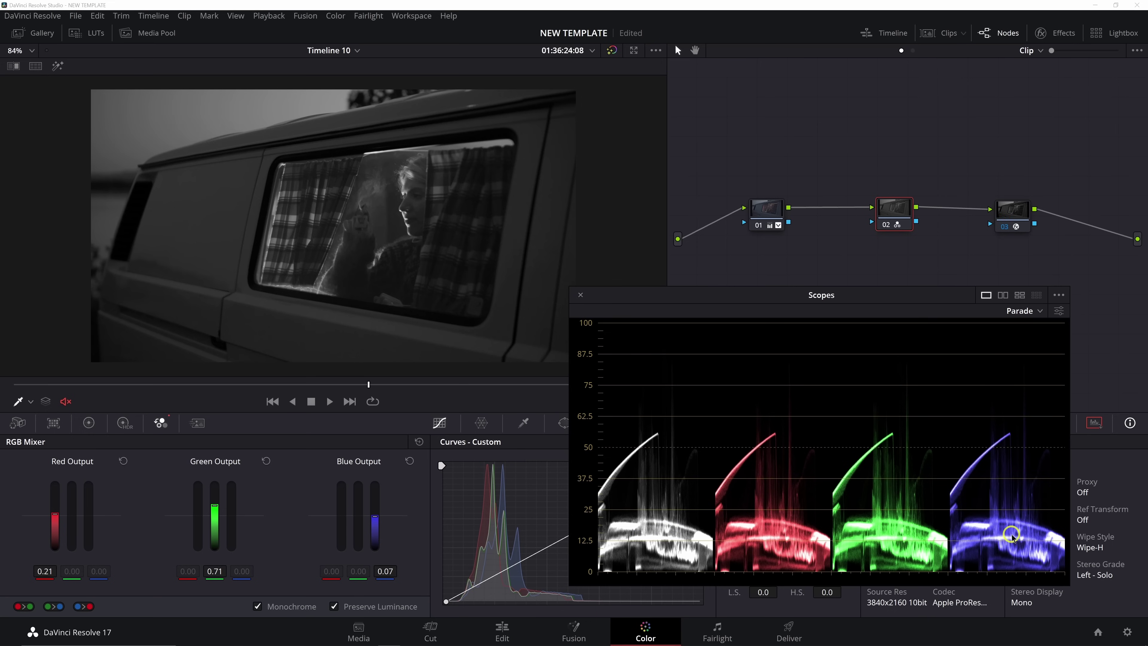
key("ctrl+z")
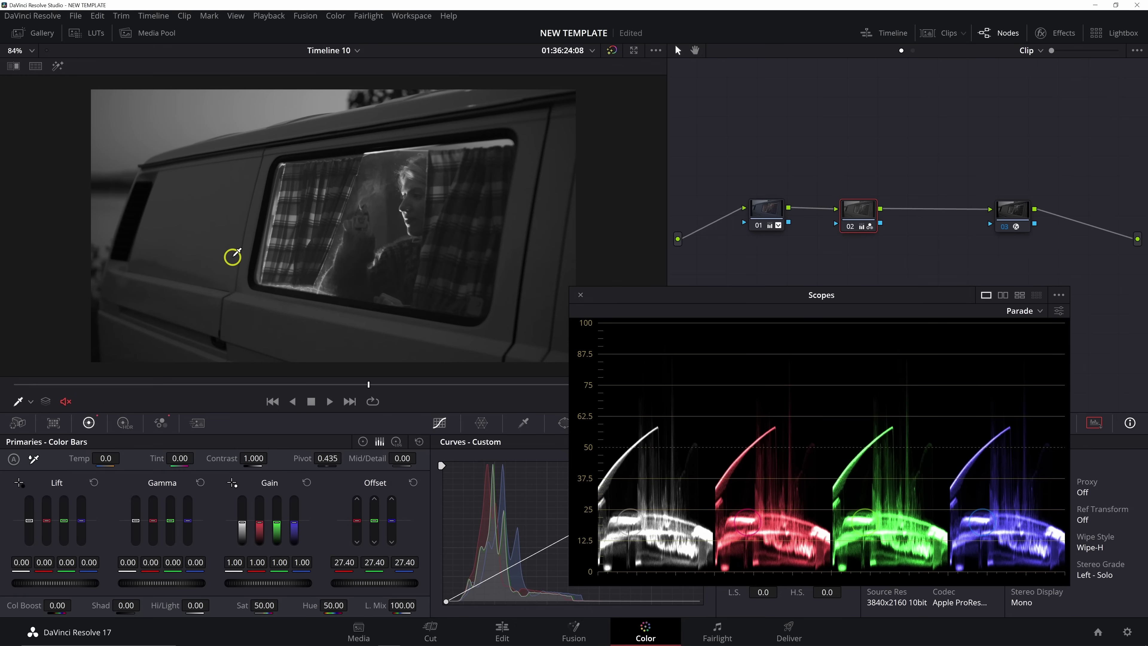
key("ctrl+z")
left_click_drag(664, 298, 712, 93)
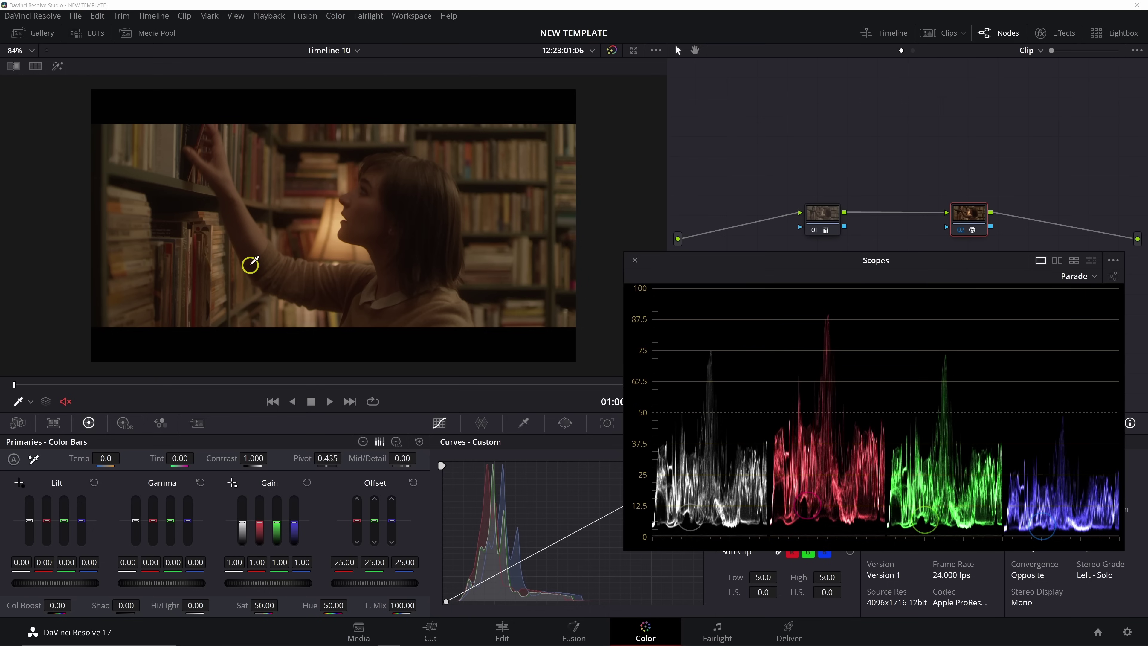
- Add serial node 02 after node 01, tidy the node layout, and select node 02
left_click_drag(817, 213, 745, 220)
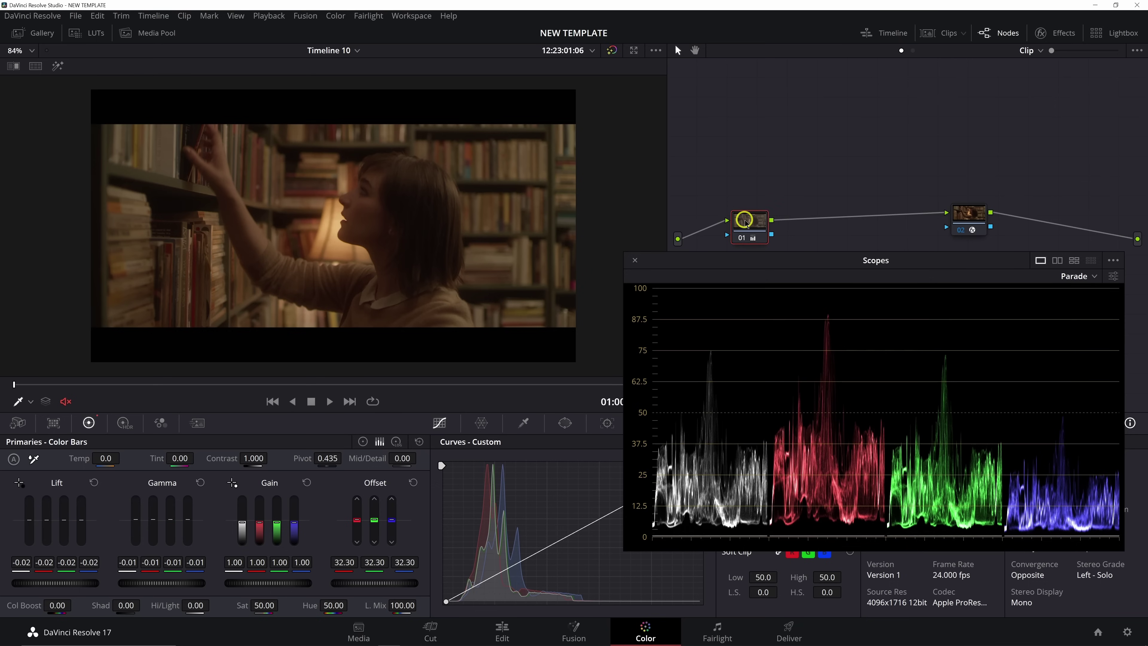
key("alt+s")
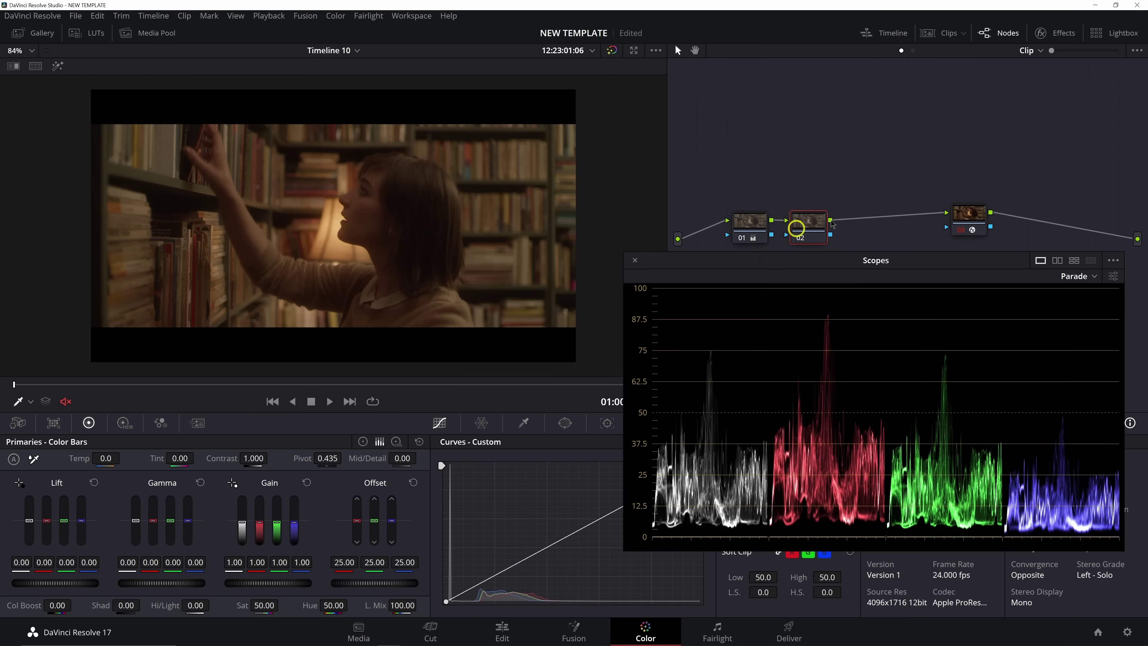
left_click(970, 216)
left_click_drag(970, 216, 965, 223)
left_click(807, 224)
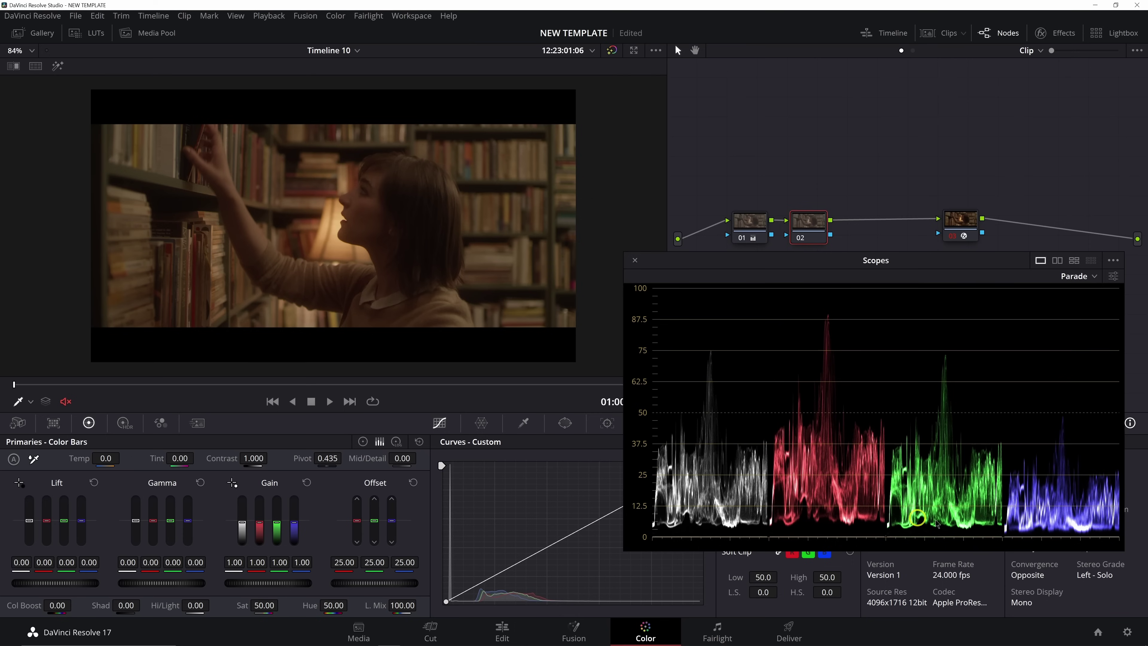
- Set node 02's Offset to 21.80 red, 25.00 green and 28.00 blue, matching the parade channels
left_click_drag(354, 525, 355, 528)
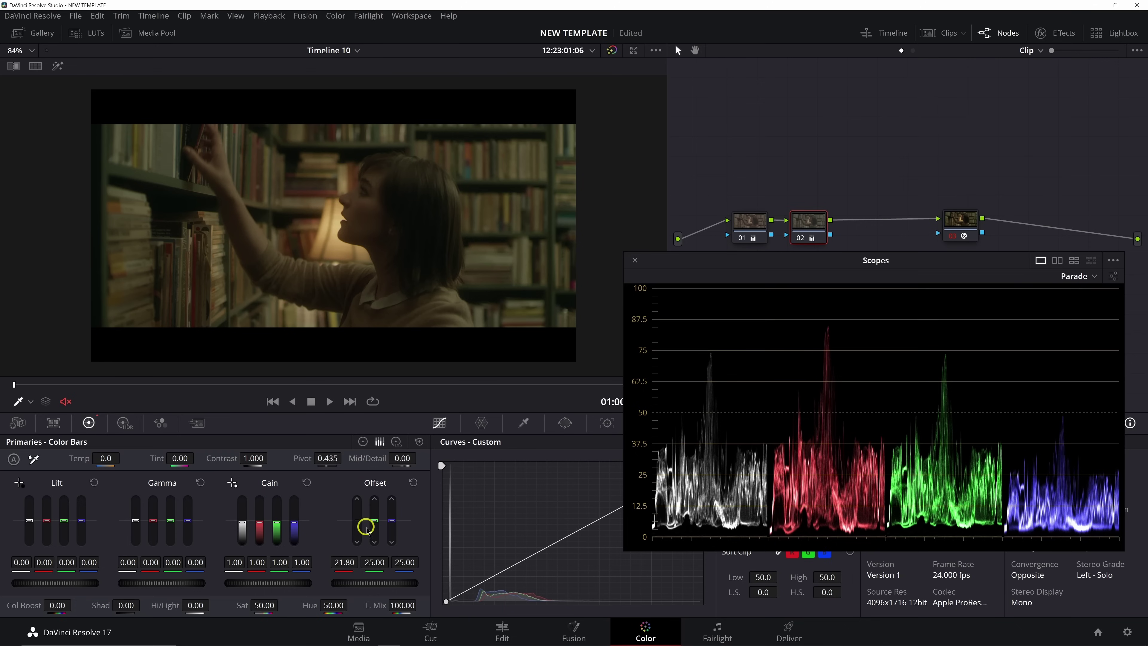
left_click(374, 541)
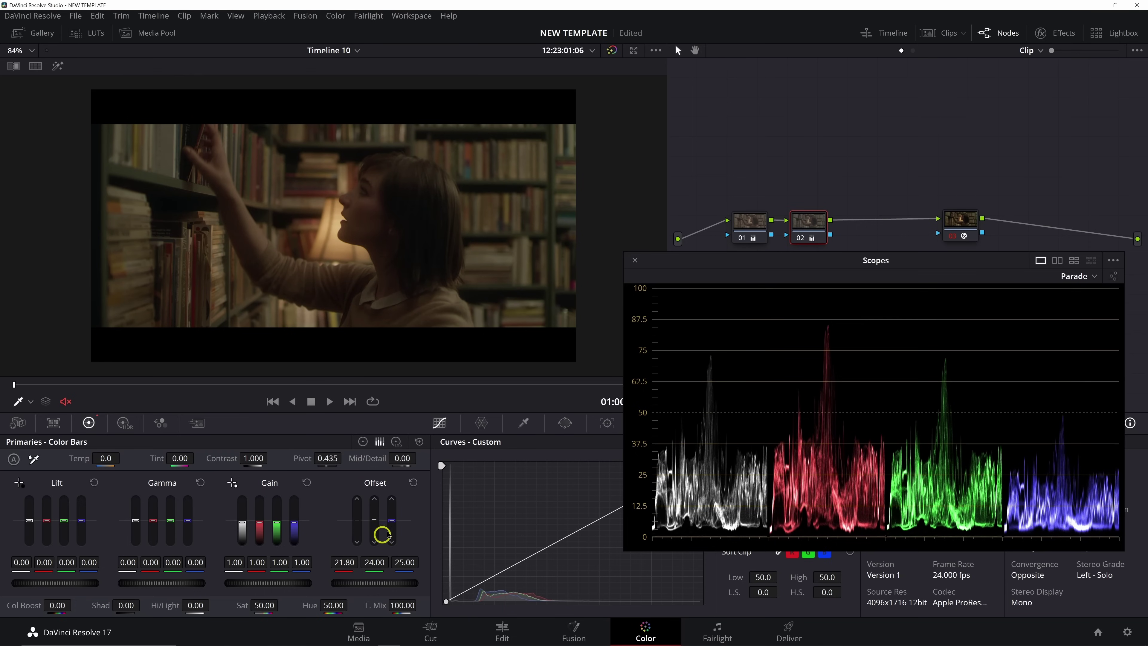
left_click(391, 500)
left_click(391, 500)
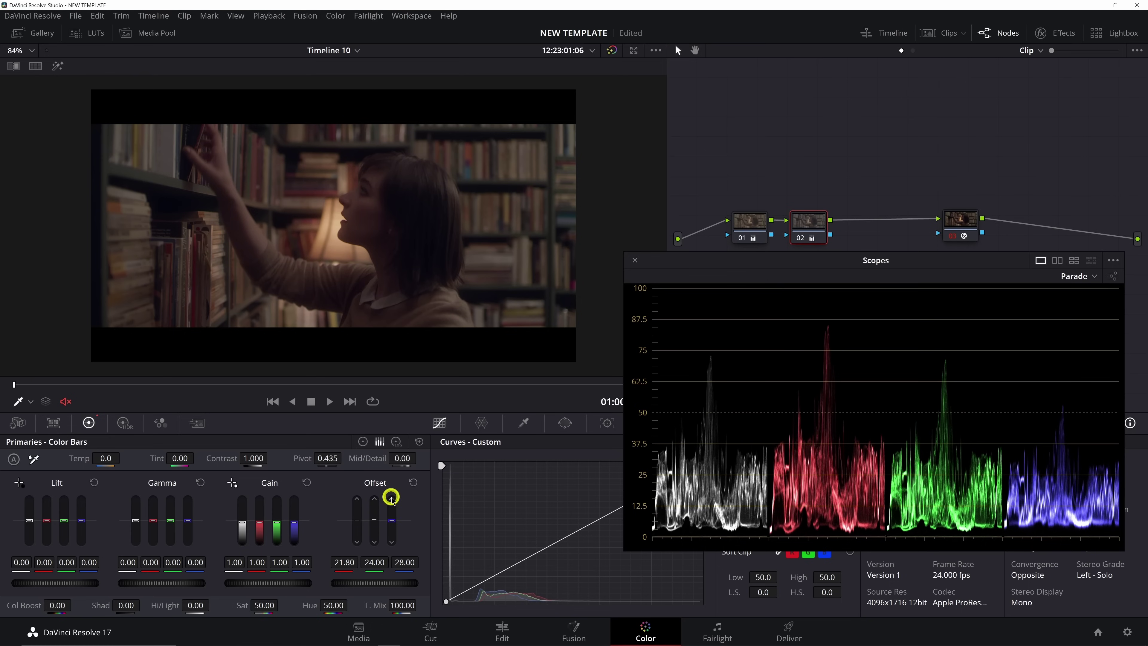
left_click(391, 499)
left_click(375, 499)
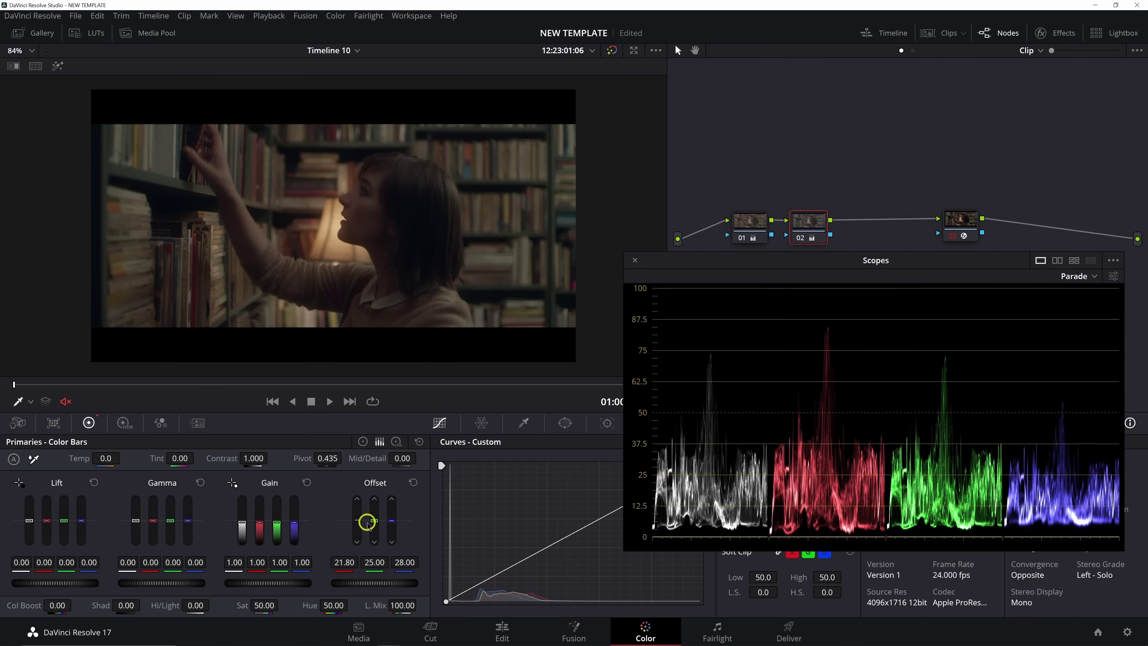
left_click(360, 499)
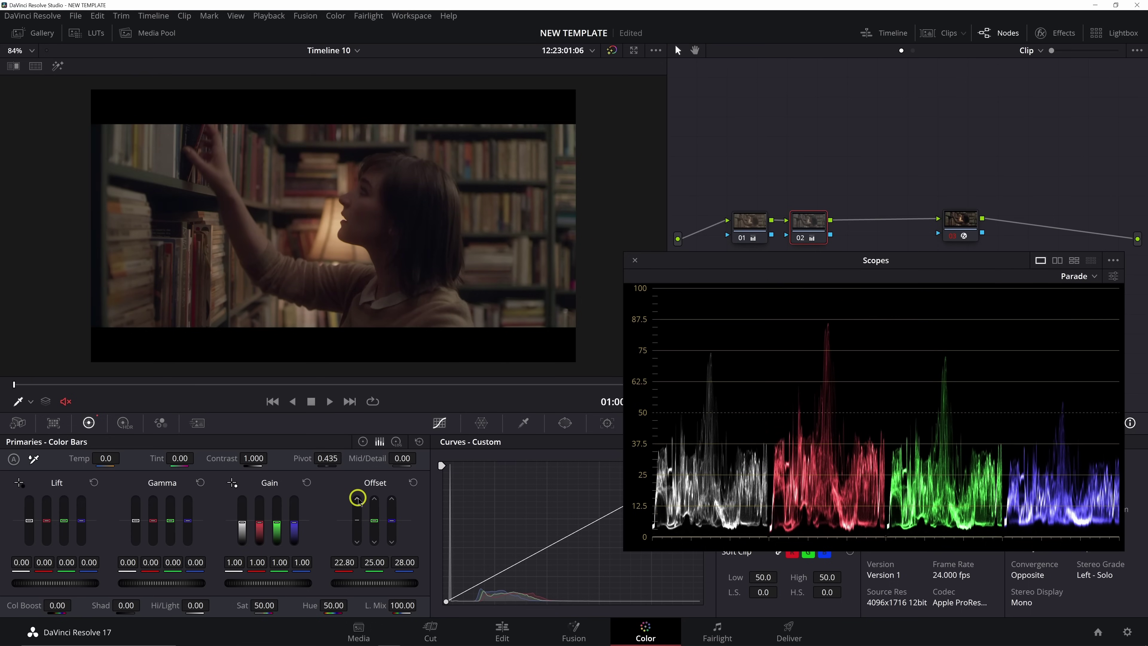
left_click(357, 541)
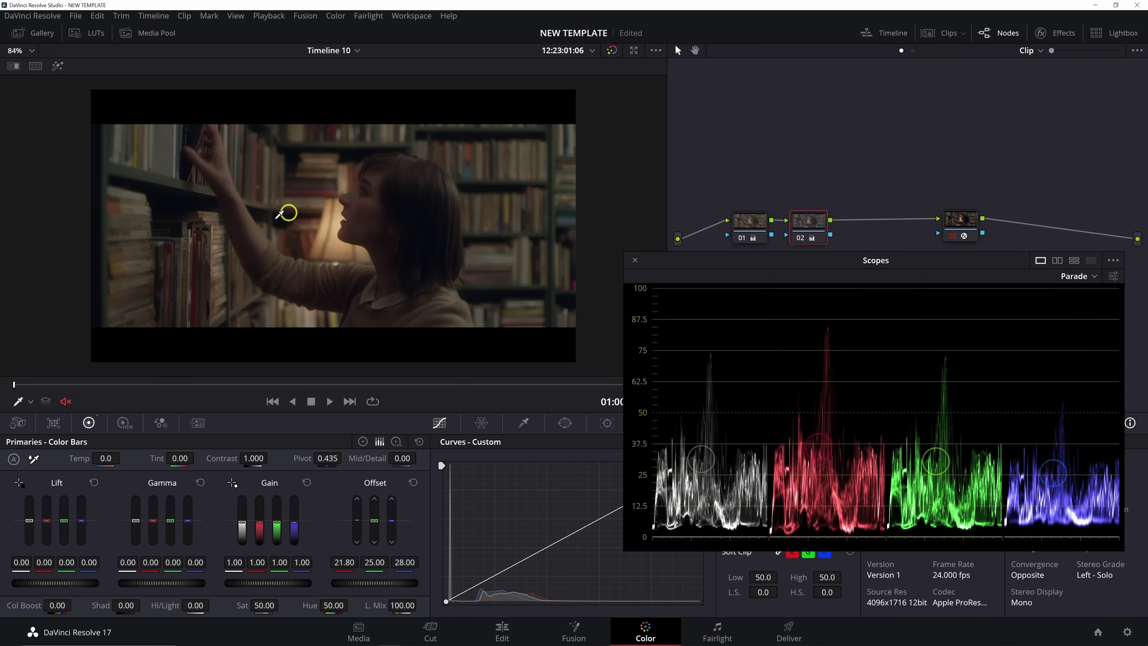
mouse_move(339, 231)
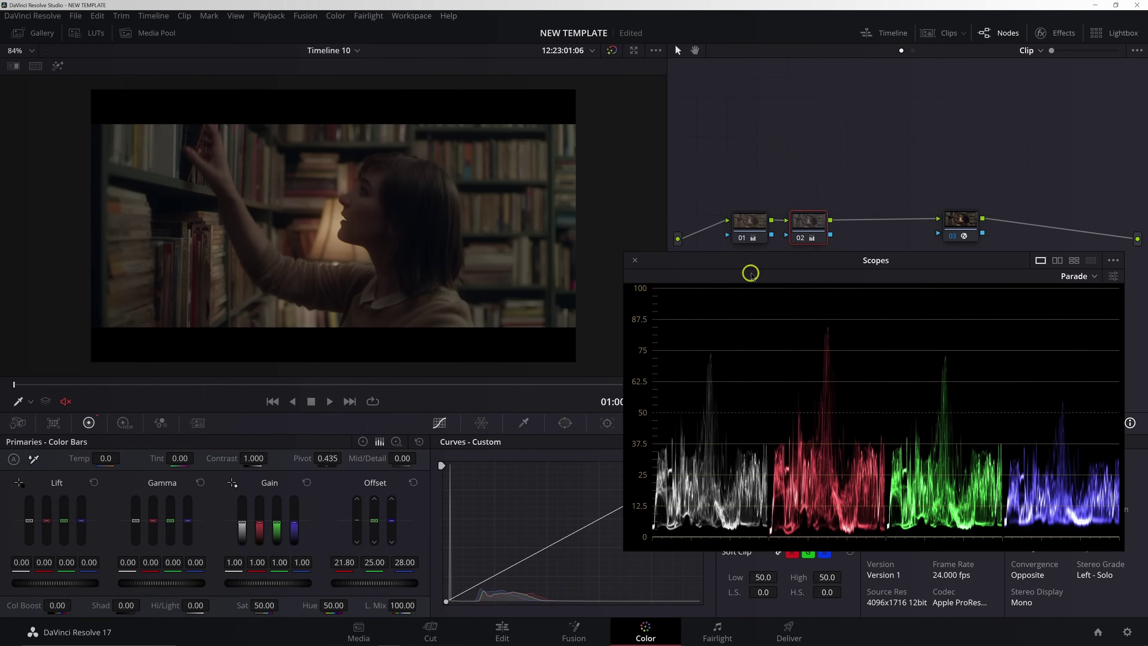
- Drag the floating Scopes window slightly down and to the left by its title bar
left_click_drag(754, 267, 733, 286)
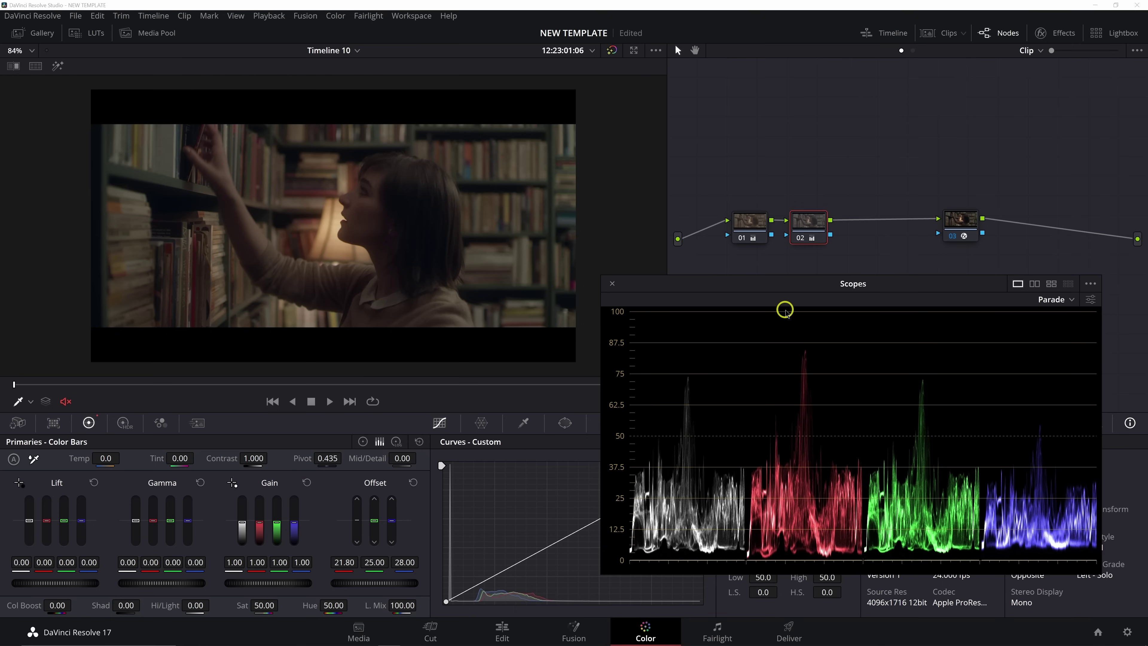
- Reposition the Scopes window and advance to the next clip, the painter at her easel
left_click_drag(820, 289, 699, 331)
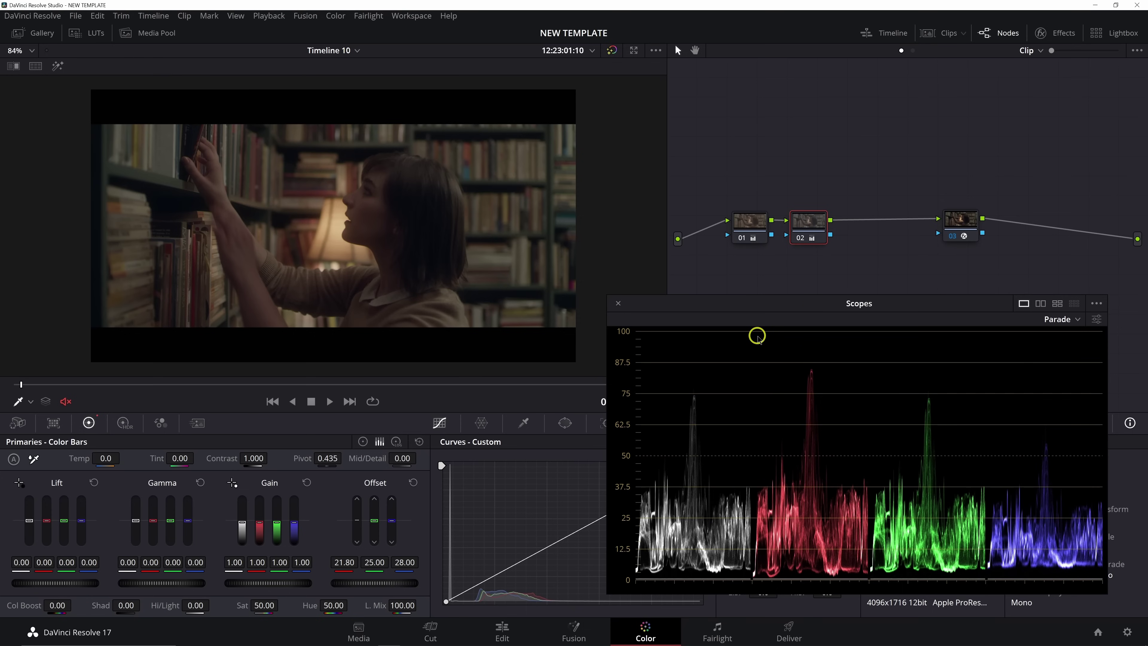
key("Down")
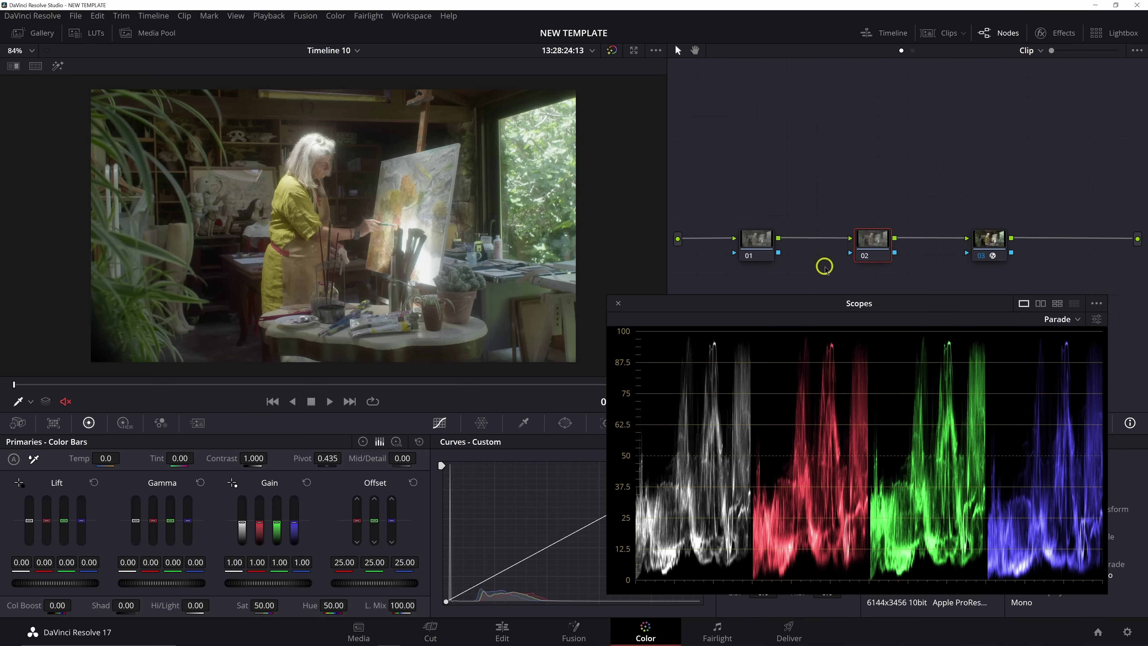
left_click(876, 248)
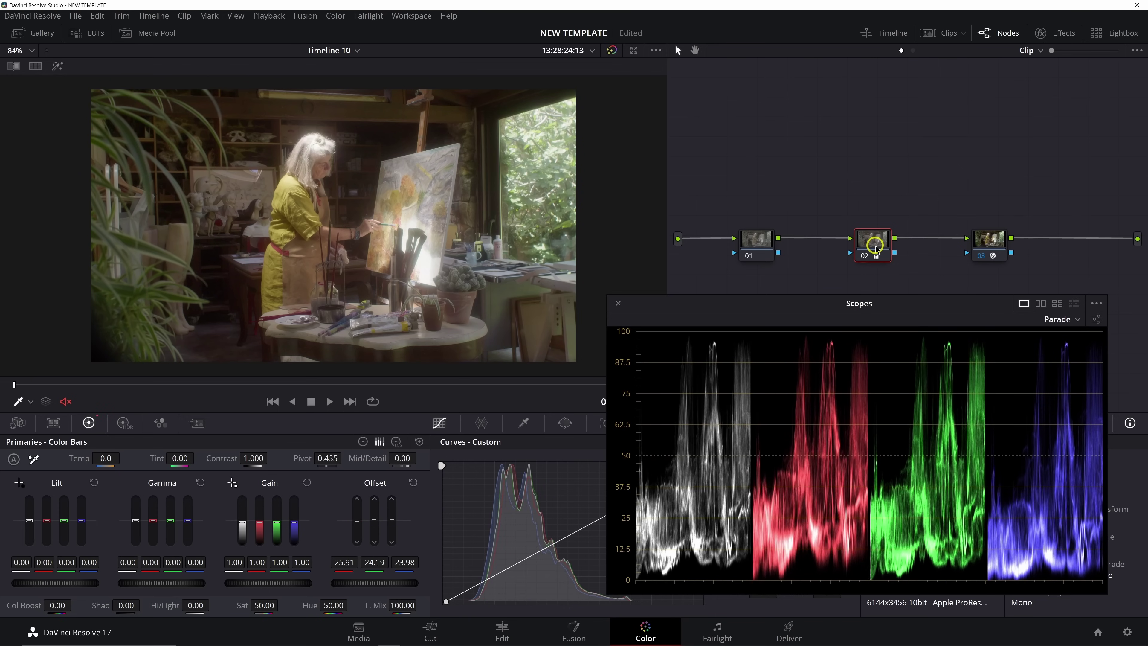
key("alt+shift+c")
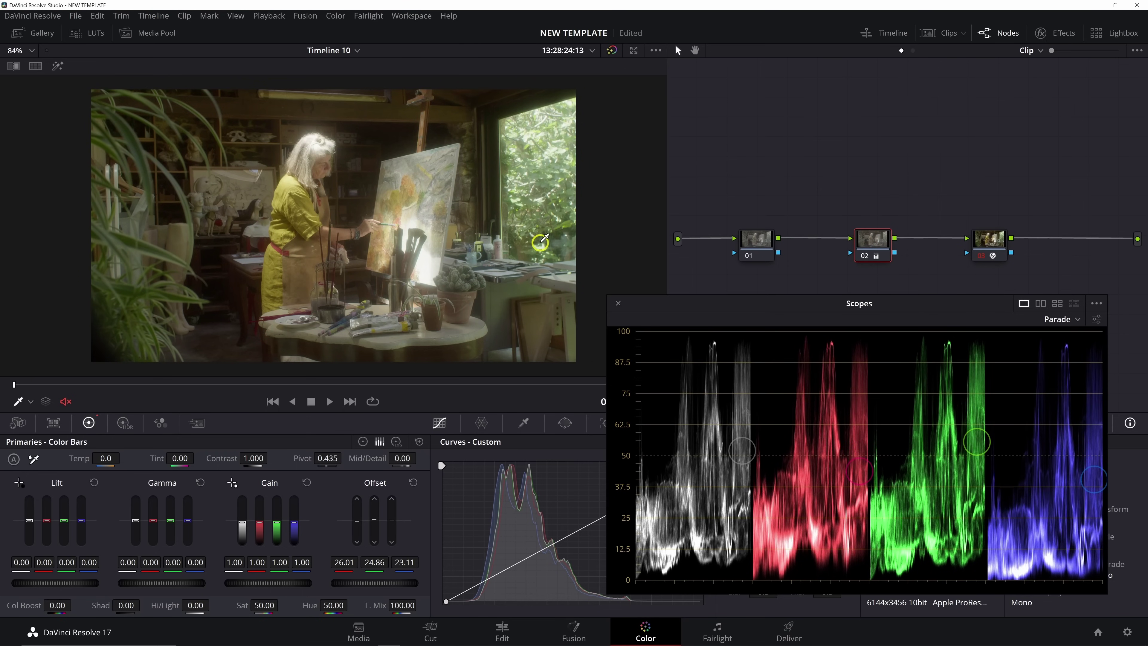
right_click(869, 234)
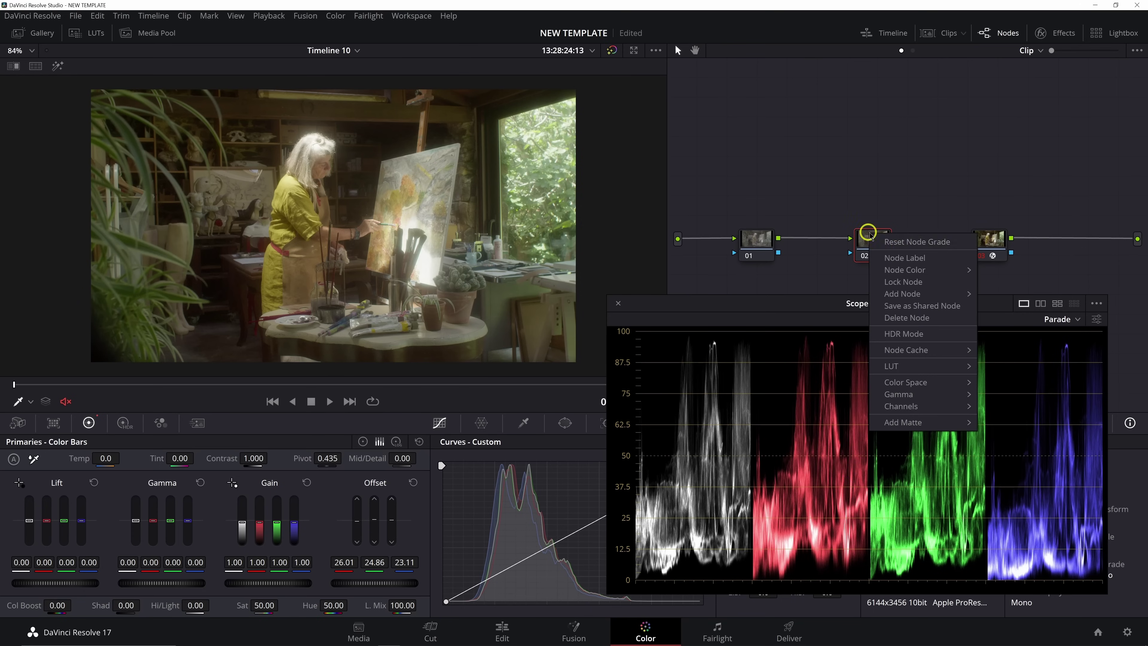
left_click(886, 241)
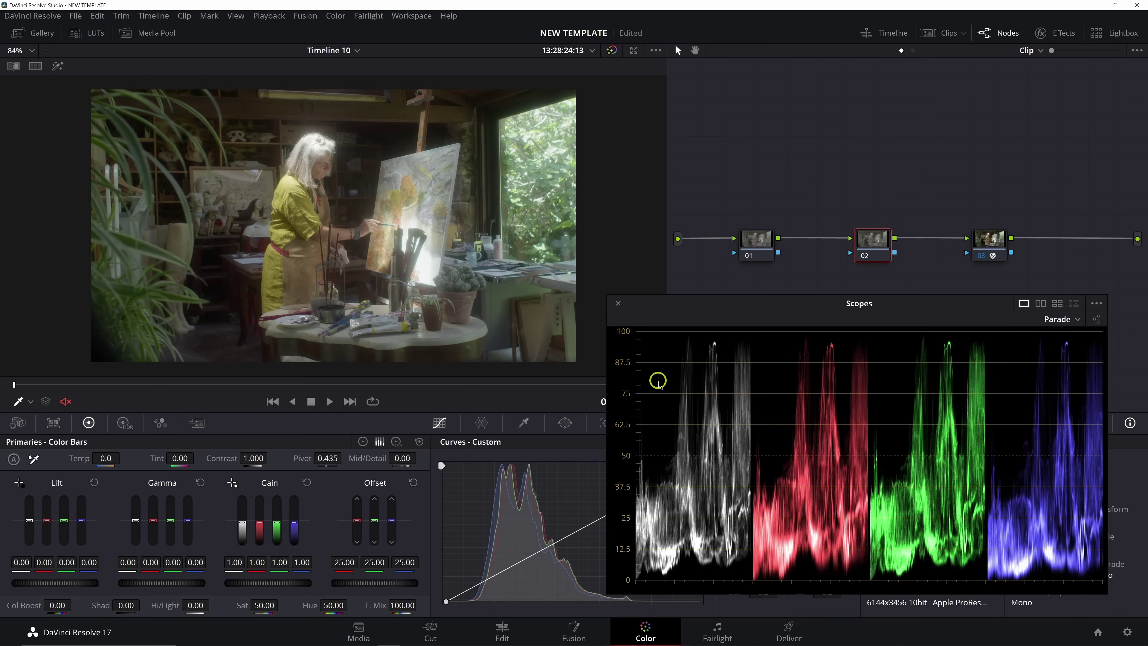
- Nudge the Scopes window right and down, then move it up and right
left_click_drag(643, 299, 648, 303)
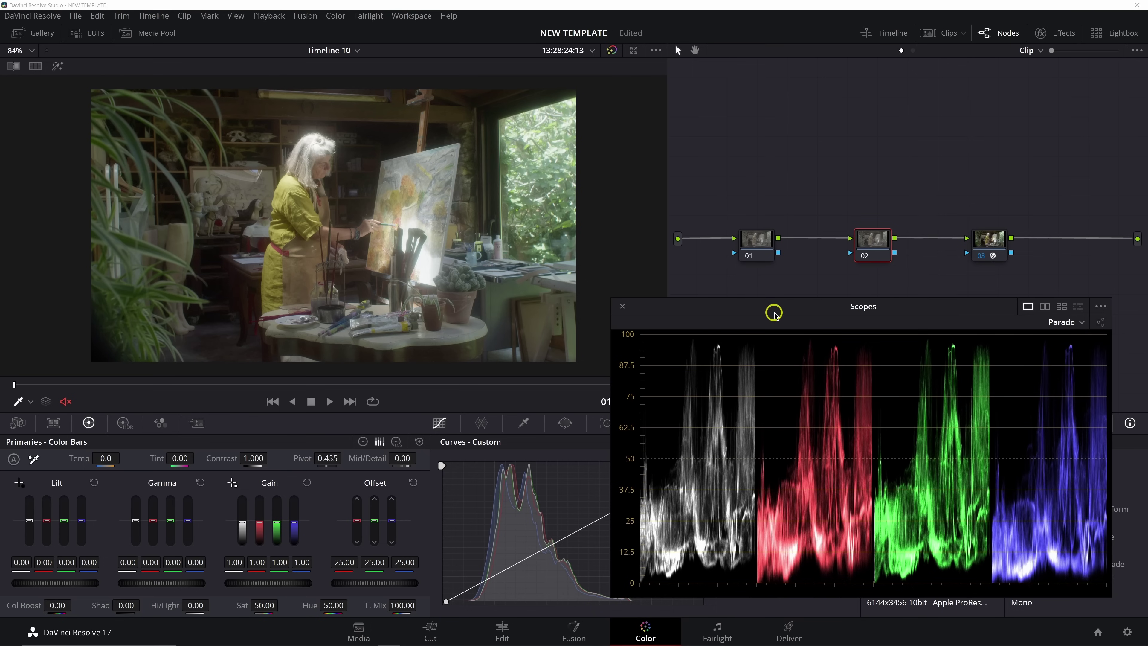
left_click_drag(773, 310, 785, 299)
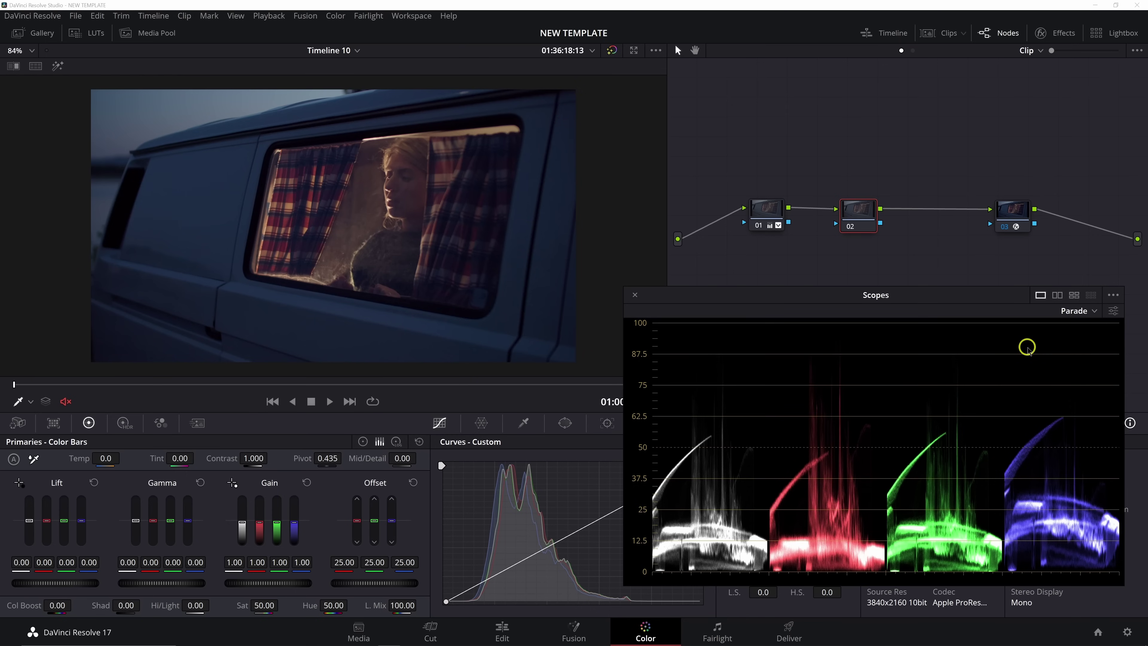
- Toggle the scope between Waveform and Parade to compare the two displays
left_click(1072, 310)
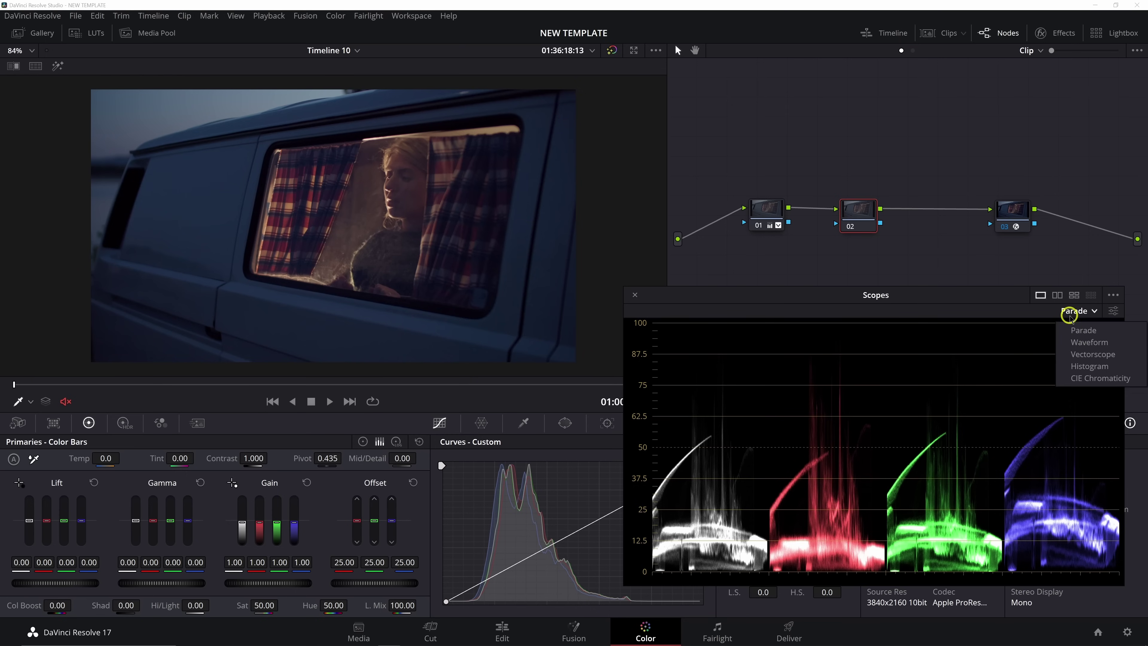
left_click(1080, 340)
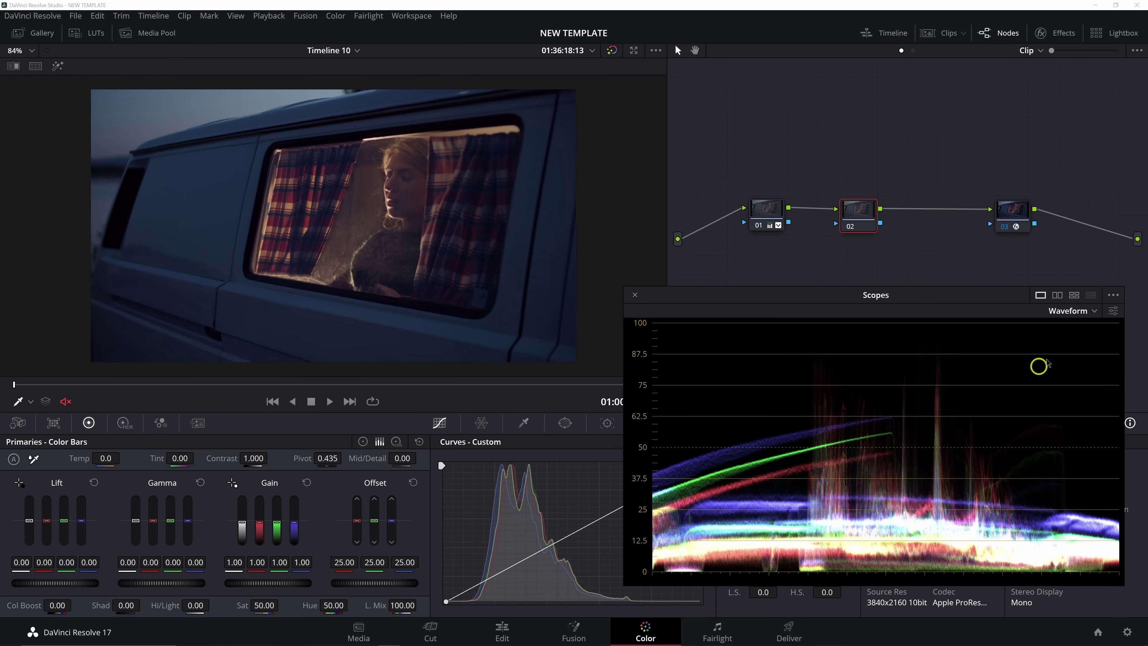
left_click(1074, 311)
left_click(1081, 327)
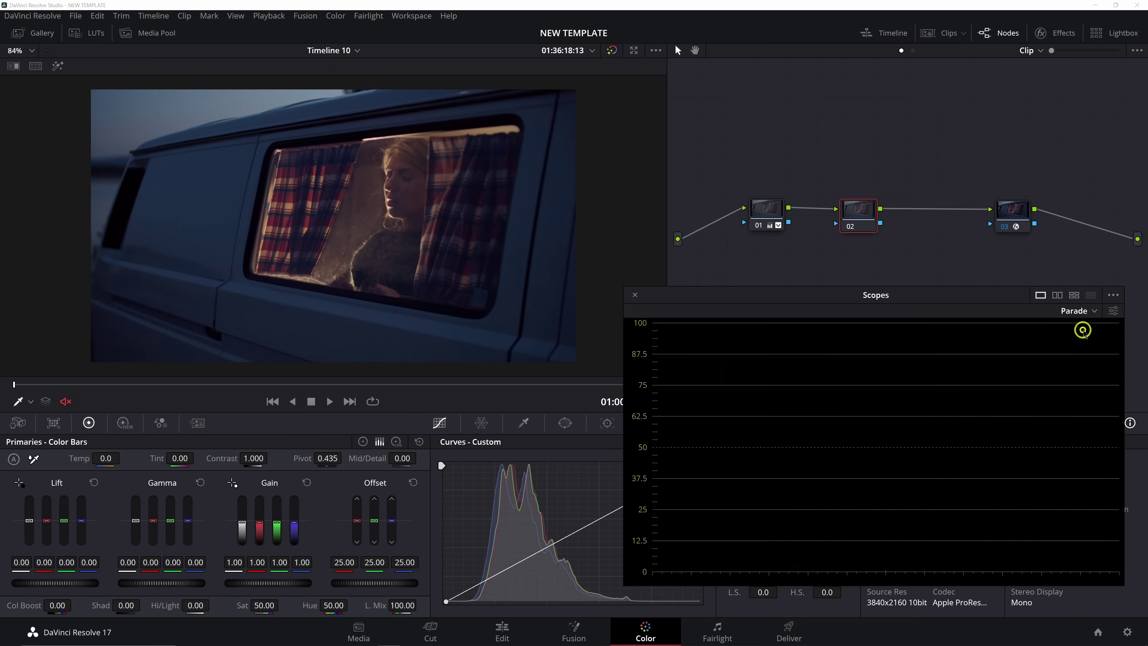
- Set the scope to RGB channels and finish on the Waveform display
left_click(1112, 312)
left_click(1012, 362)
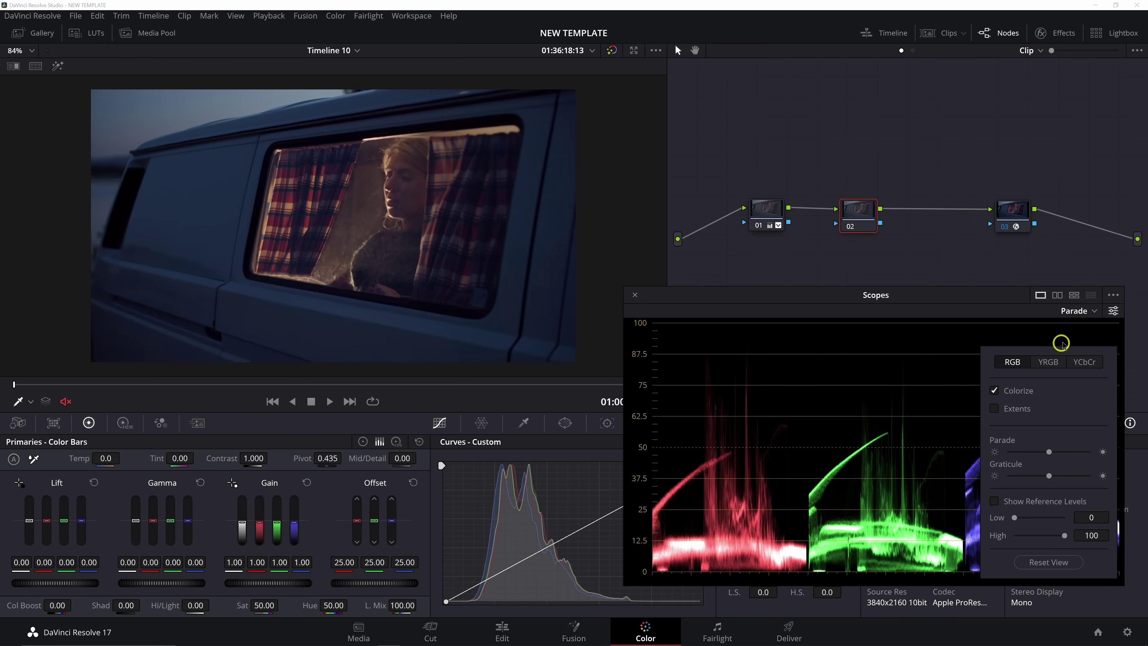
left_click(1094, 311)
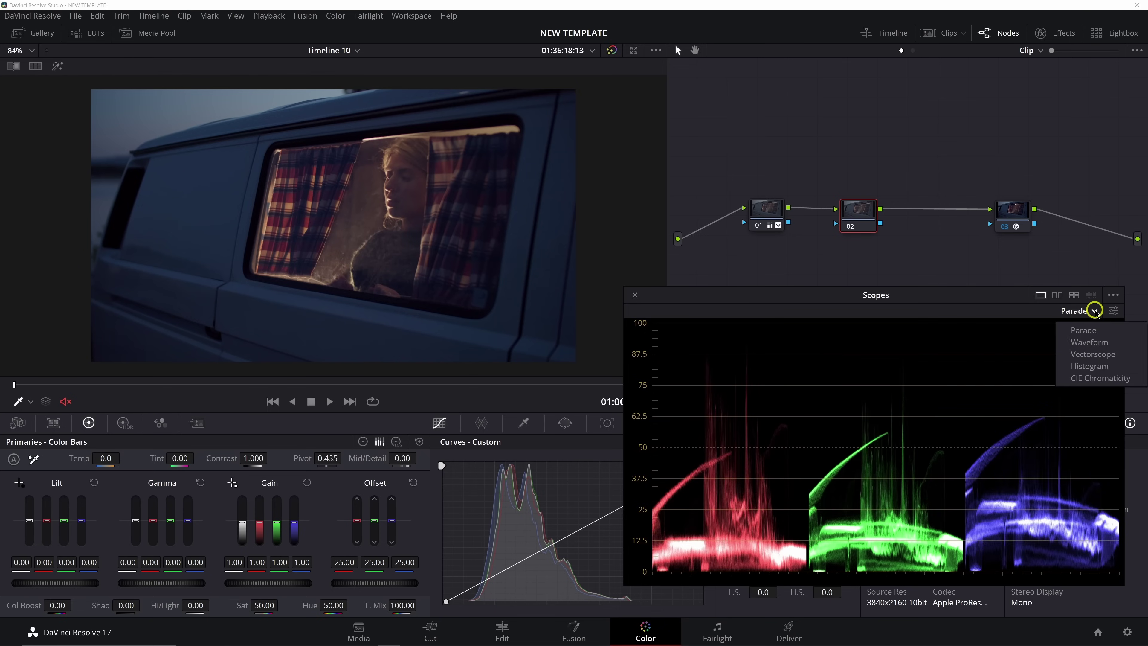
left_click(1095, 343)
left_click(1079, 312)
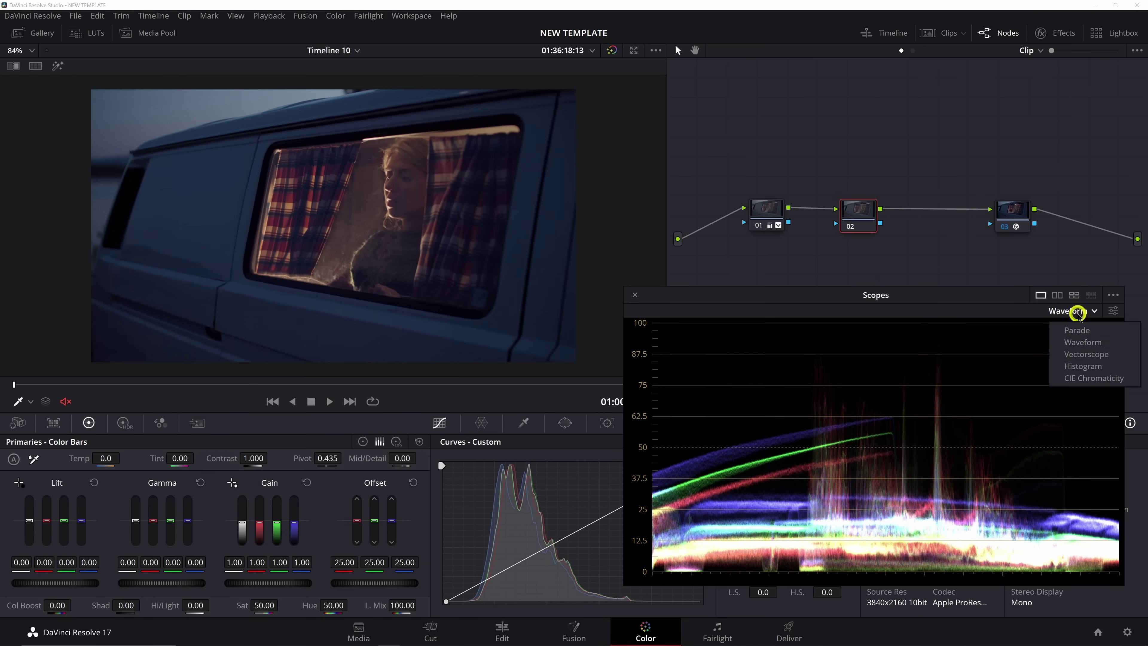
left_click(1077, 330)
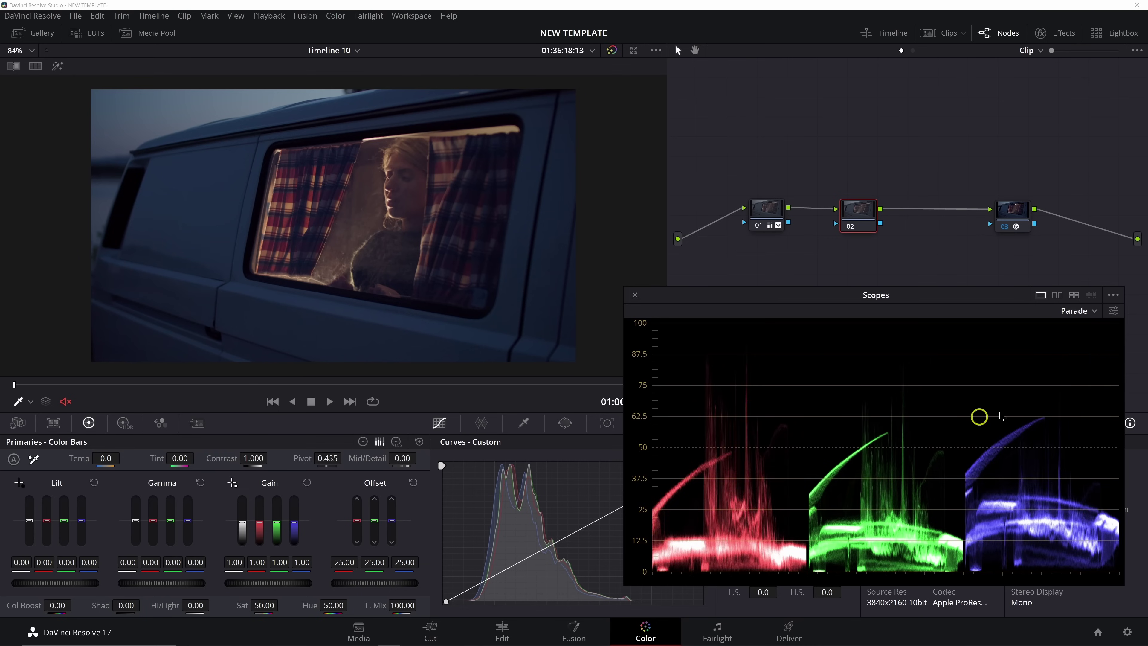
left_click(1063, 317)
left_click(1073, 342)
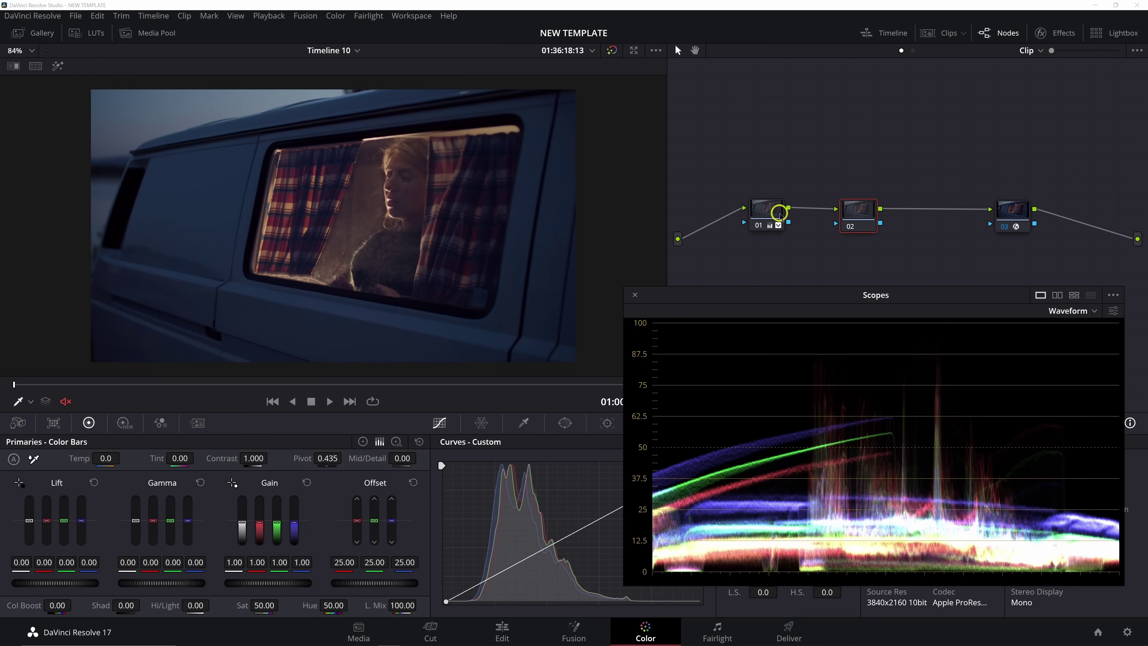
- Raise the red Offset to 30.20, then reset all Offset channels to 25.00
mouse_move(358, 524)
left_mouse_down()
mouse_move(358, 513)
mouse_move(372, 518)
left_mouse_up()
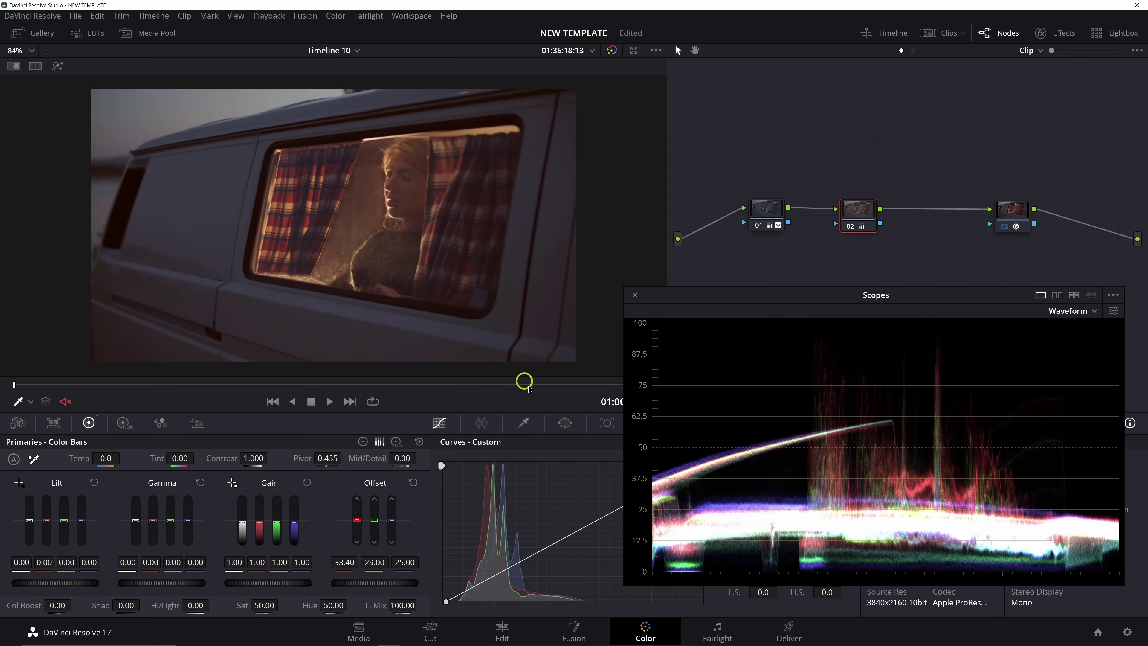
left_click(420, 442)
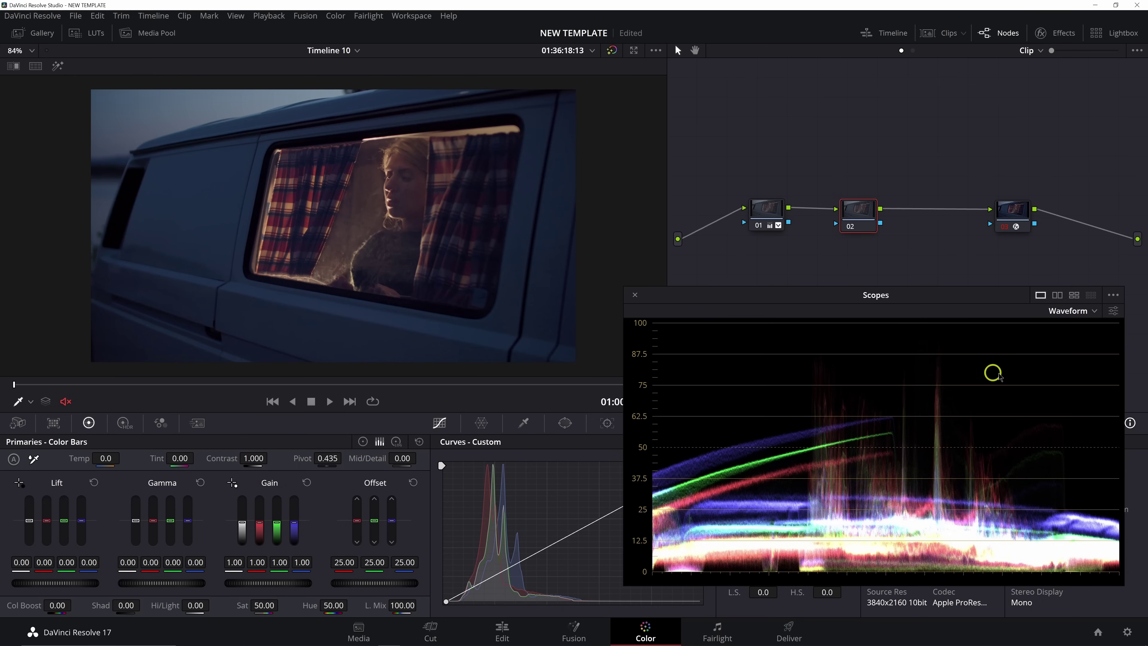
- Toggle the waveform's R, G and B channel buttons, ending with all three channels shown
left_click(1113, 310)
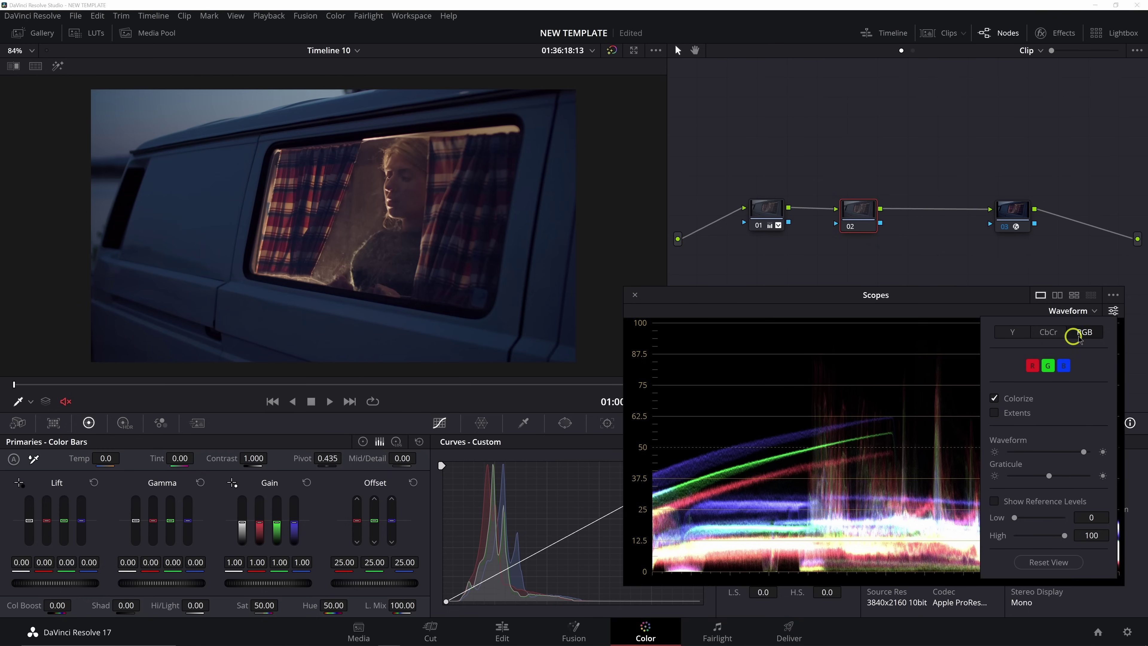
left_click(1033, 365)
left_click(1049, 366)
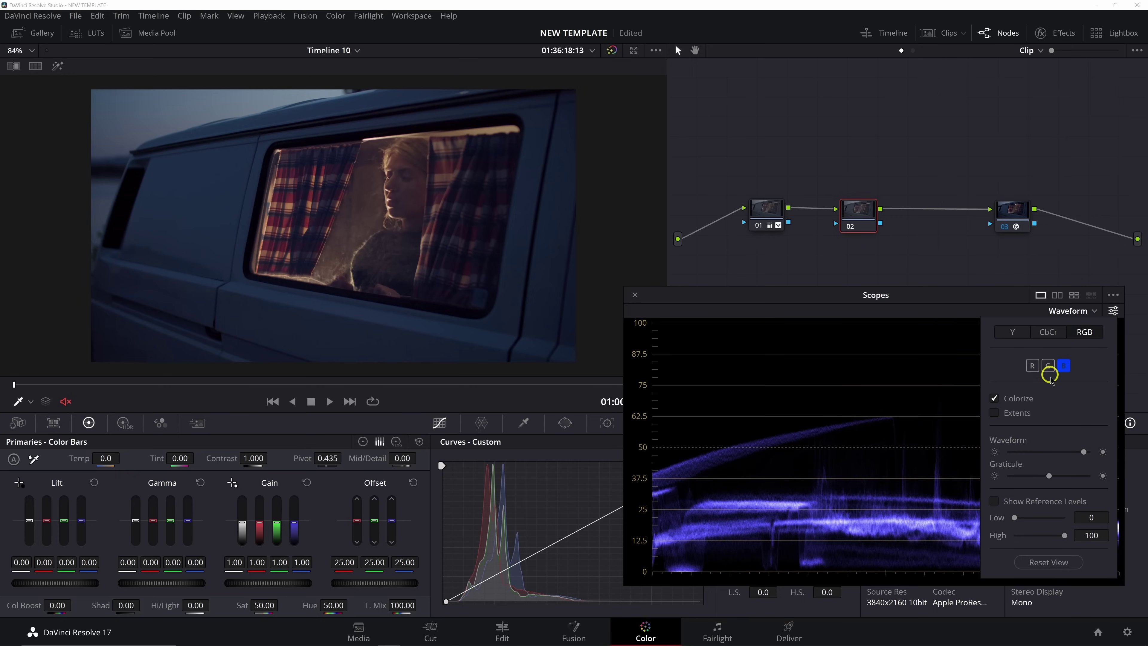
left_click(1063, 366)
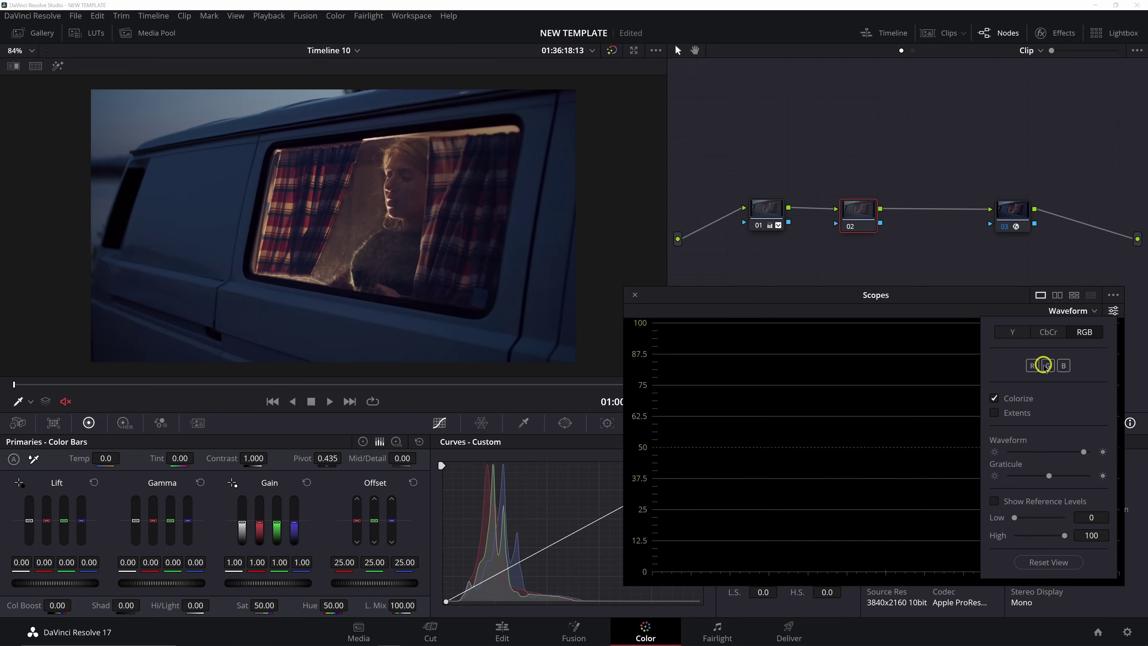
left_click(1049, 365)
left_click(1033, 365)
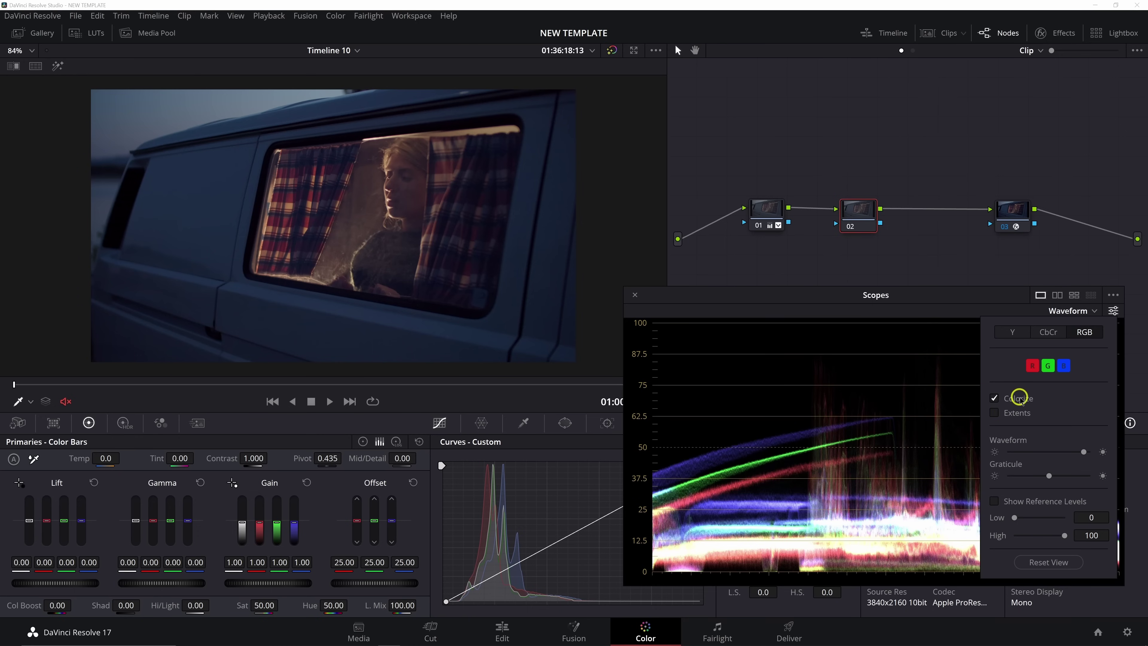
- Turn on Colorize, try the Y luma mode, and return the waveform to RGB
left_click(1015, 400)
left_click(1013, 332)
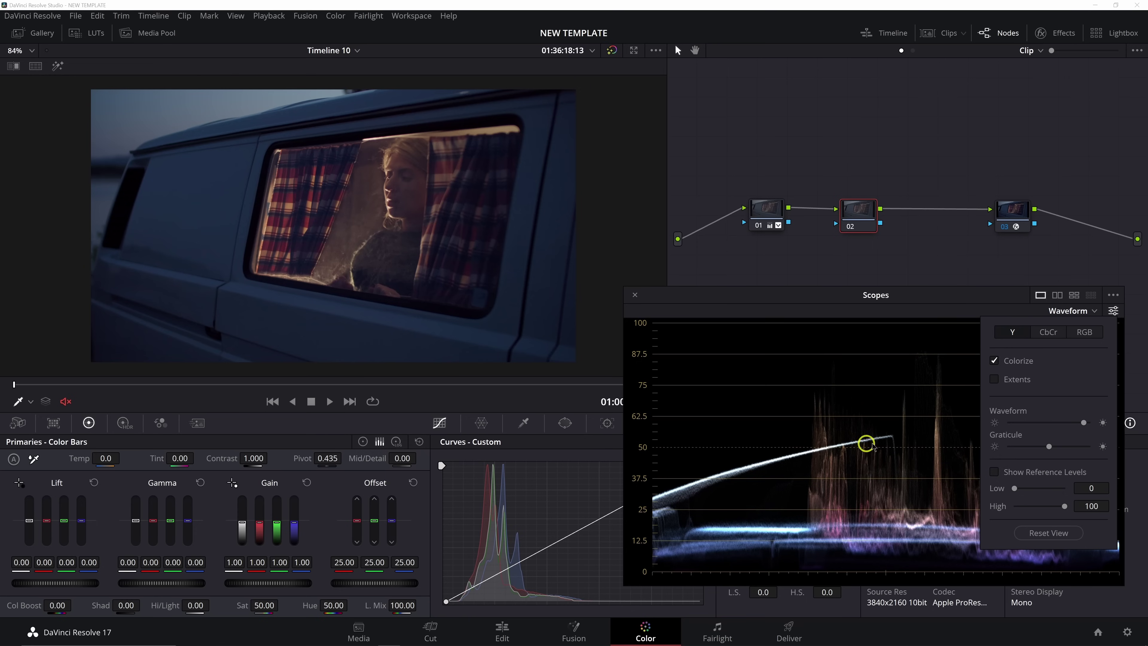
left_click(1032, 366)
left_click(1032, 366)
left_click(1086, 333)
- Toggle the waveform's Extents outline on and off, leaving it turned off
left_click(1013, 400)
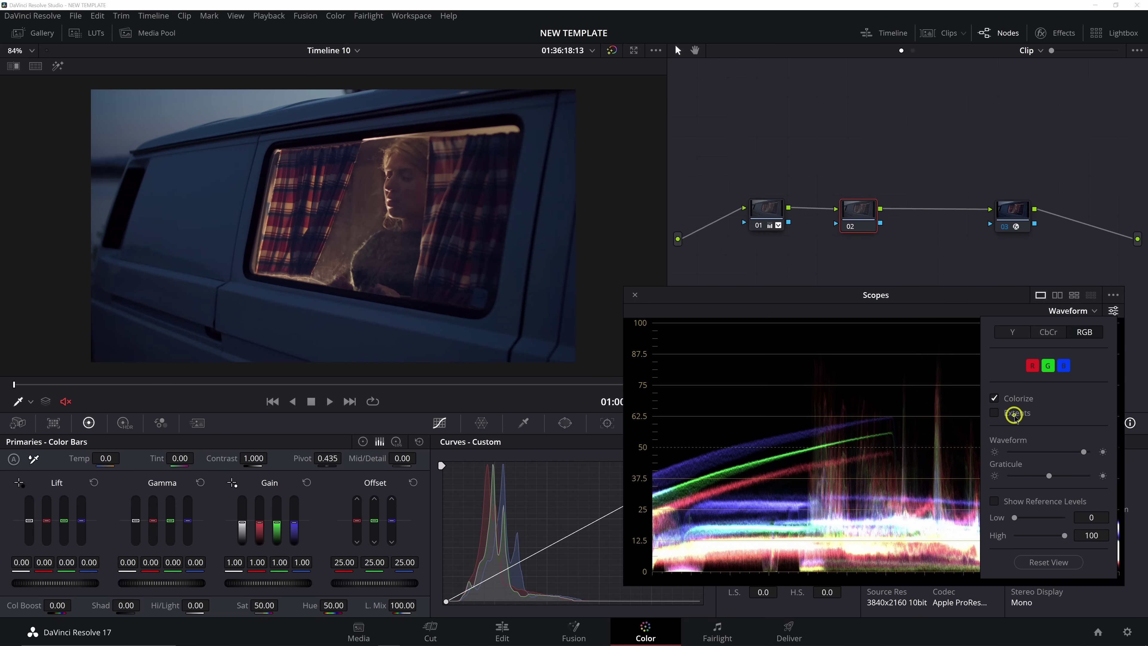
left_click(1015, 412)
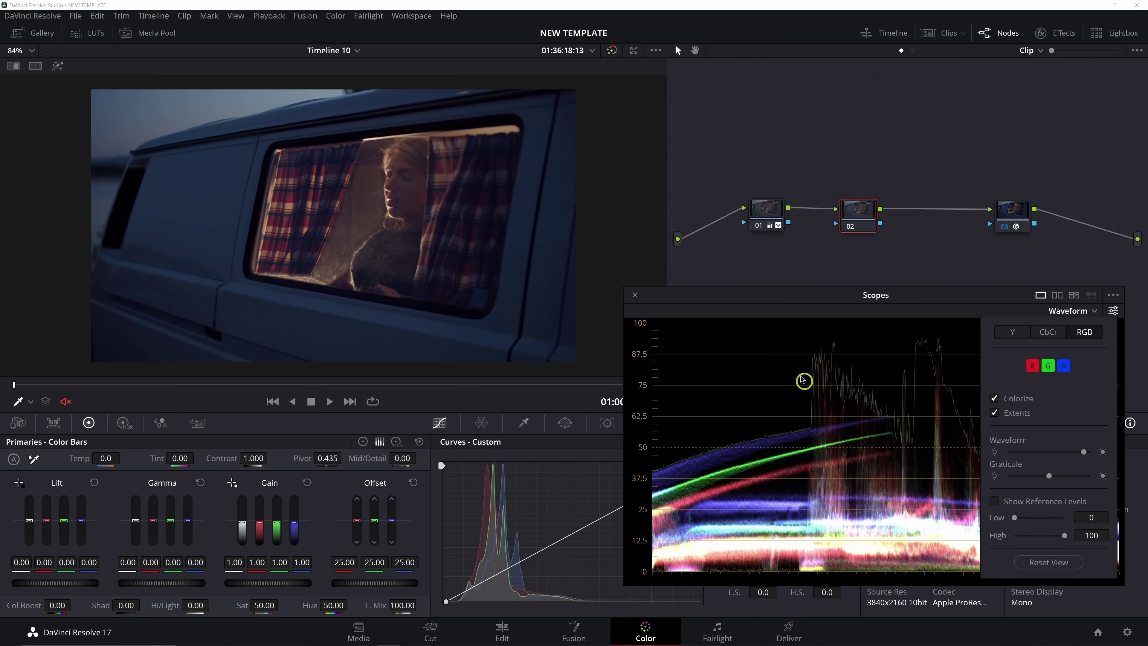
left_click(1002, 411)
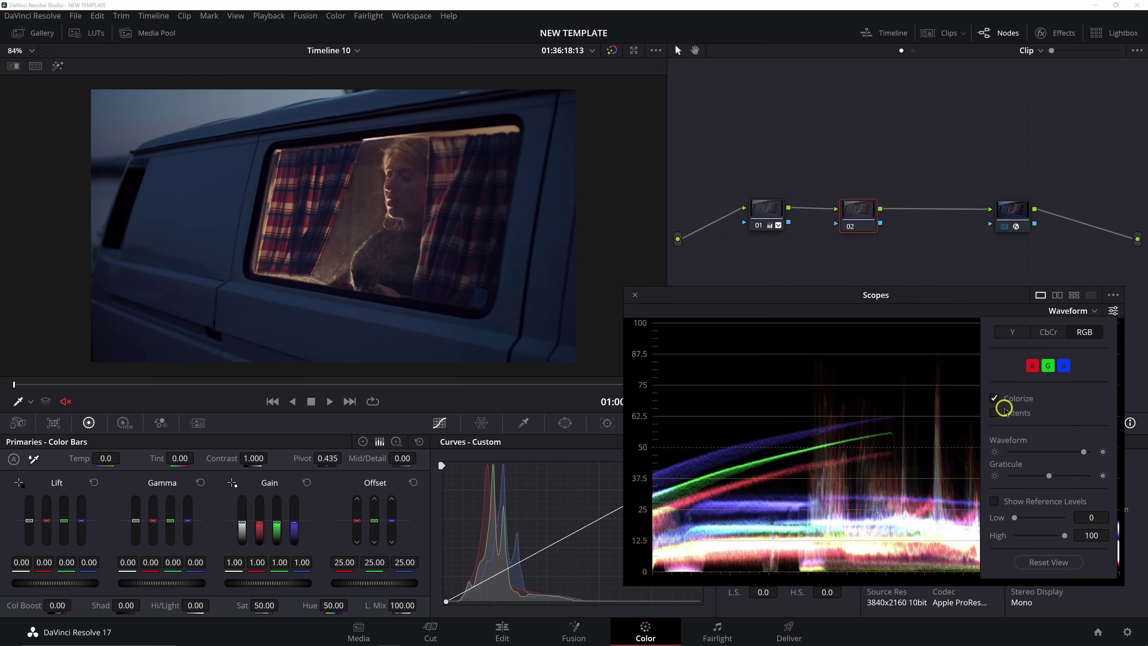
left_click(1001, 413)
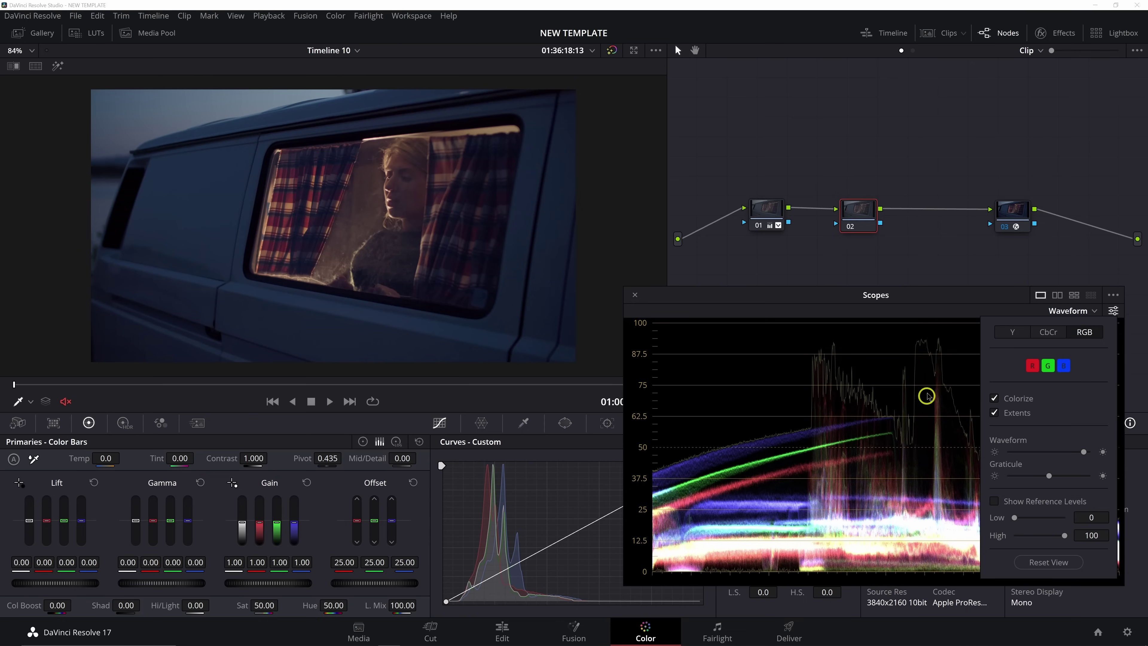
left_click(1000, 408)
left_click(999, 410)
left_click(1007, 415)
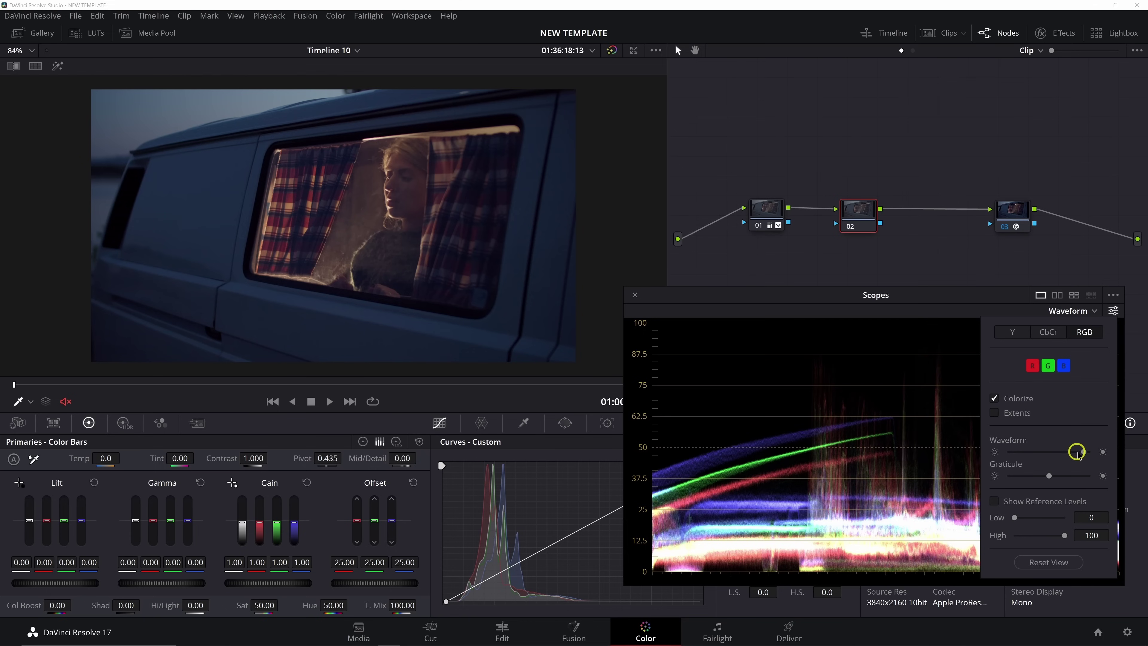
- Lower waveform brightness, hide the reference level lines, and switch to the CbCr chroma display
mouse_move(1083, 451)
left_mouse_down()
mouse_move(973, 460)
mouse_move(1094, 452)
mouse_move(1048, 454)
mouse_move(1061, 452)
mouse_move(1060, 476)
mouse_move(1028, 476)
mouse_move(1061, 475)
left_mouse_up()
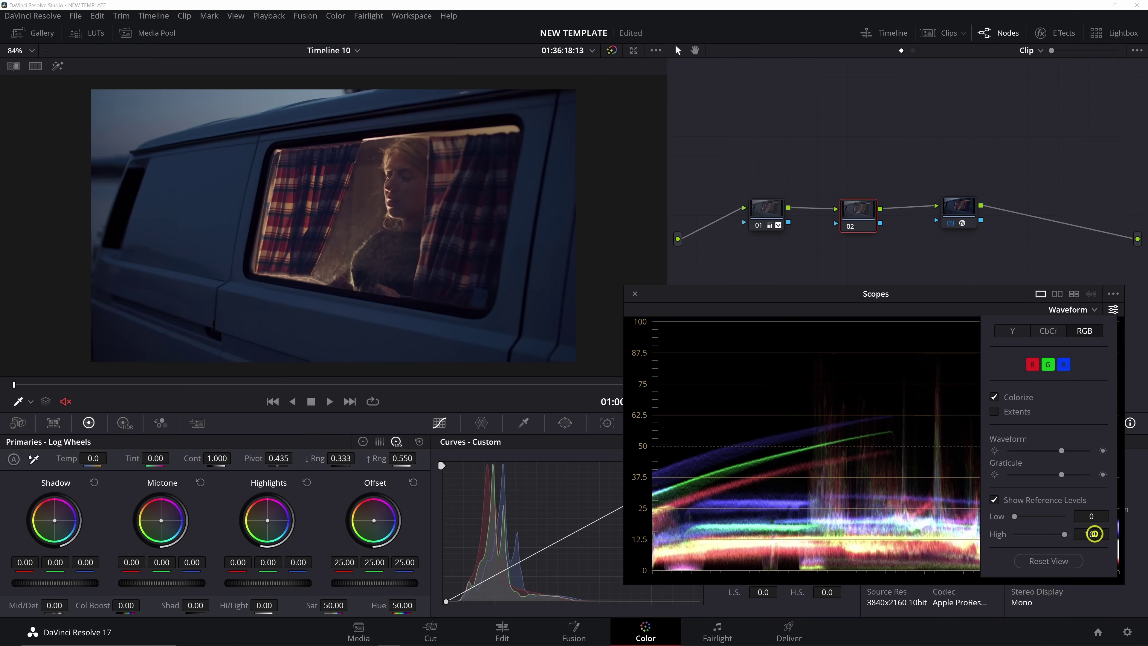
scroll(1098, 535, "up", 5)
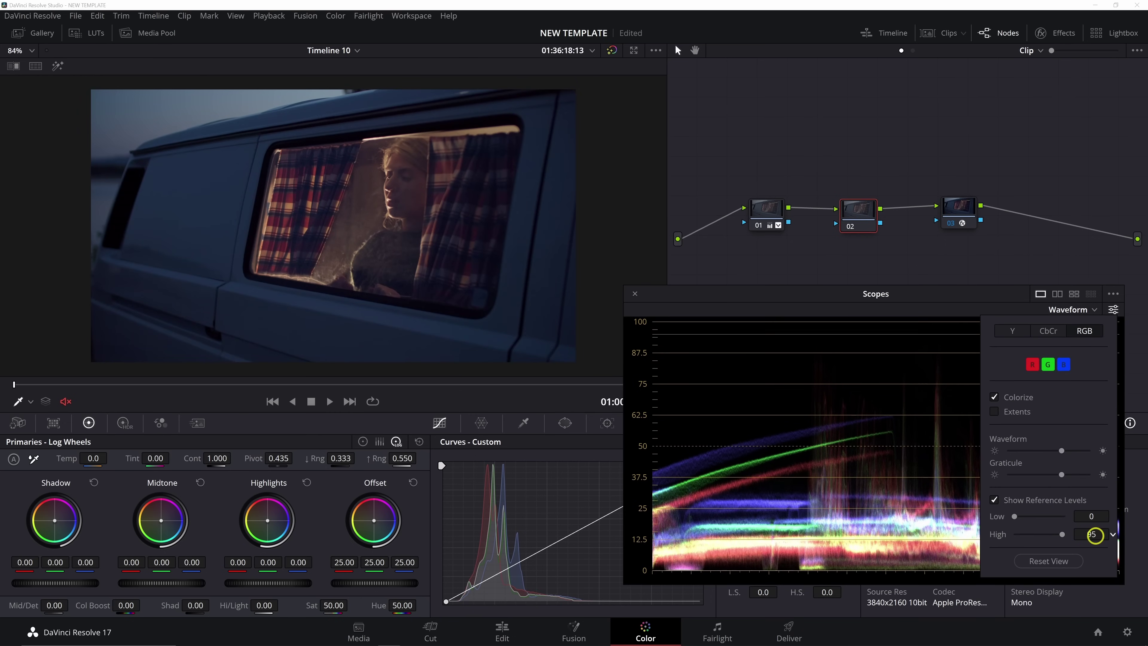
left_click(996, 501)
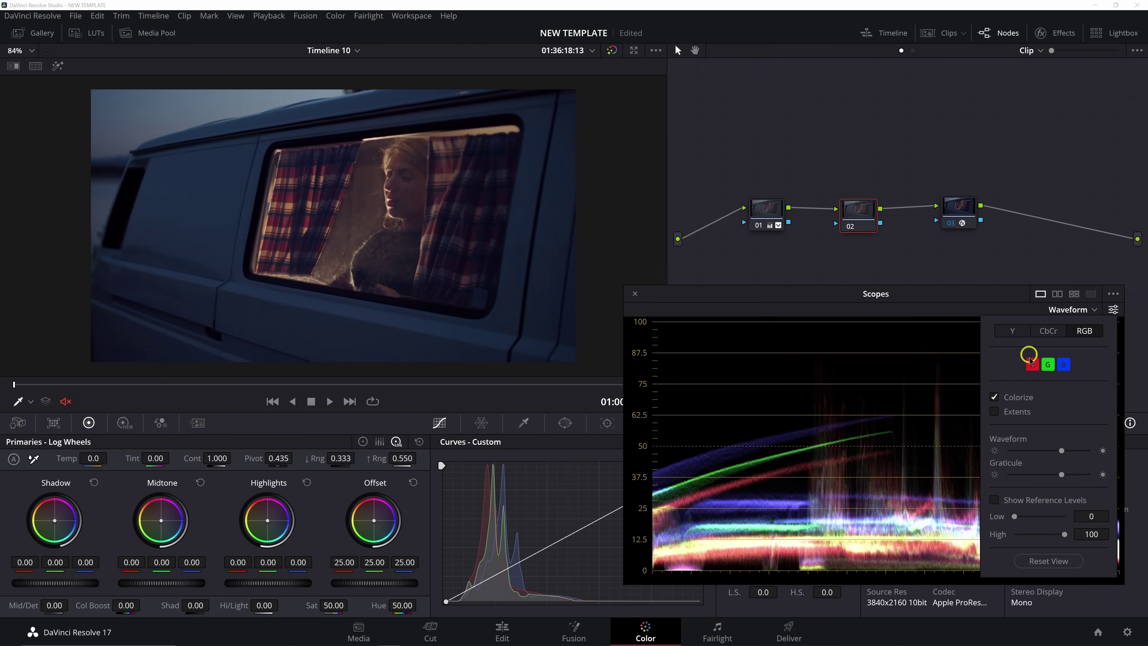
left_click(1044, 330)
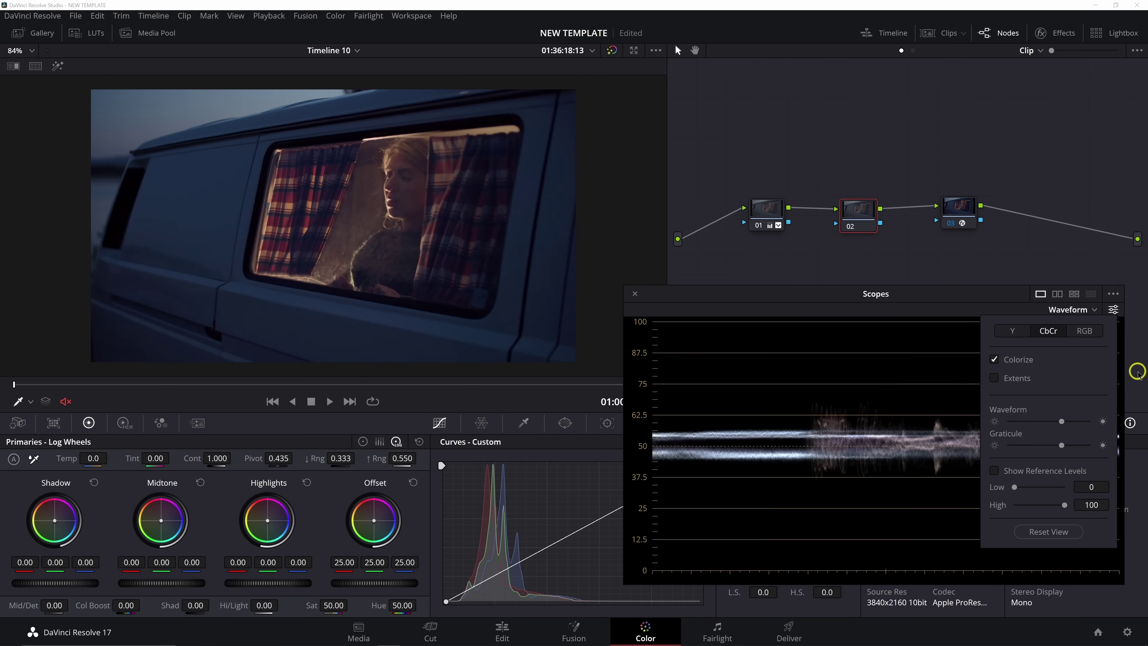
- Switch the waveform from CbCr to the colorized luma Y display
left_click(1025, 331)
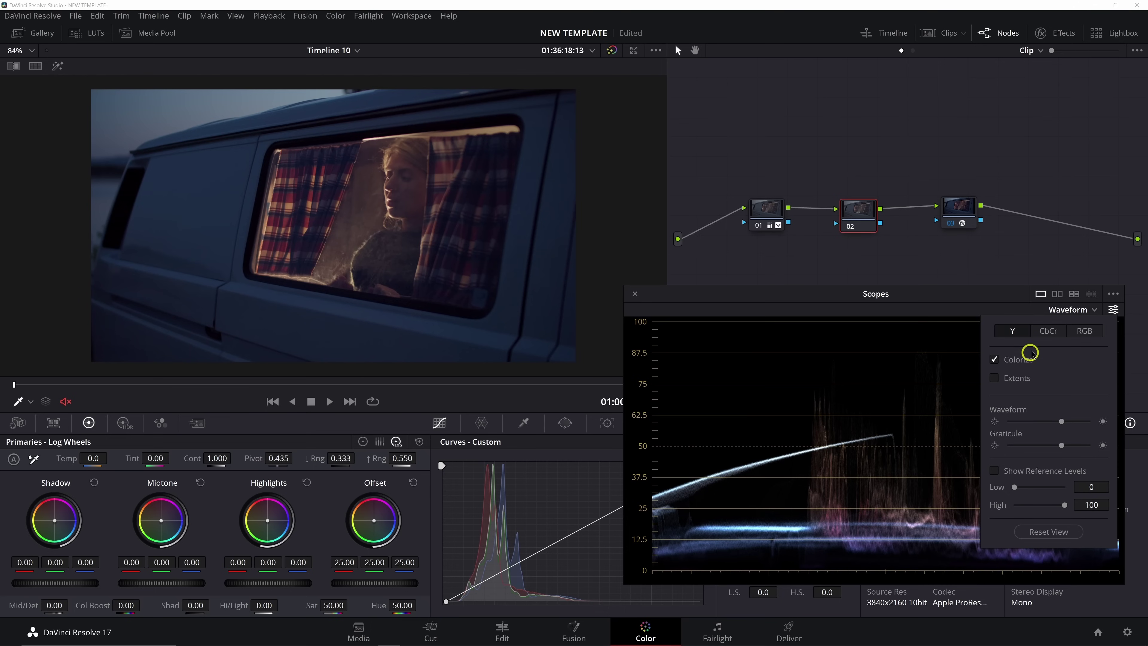
left_click(1078, 311)
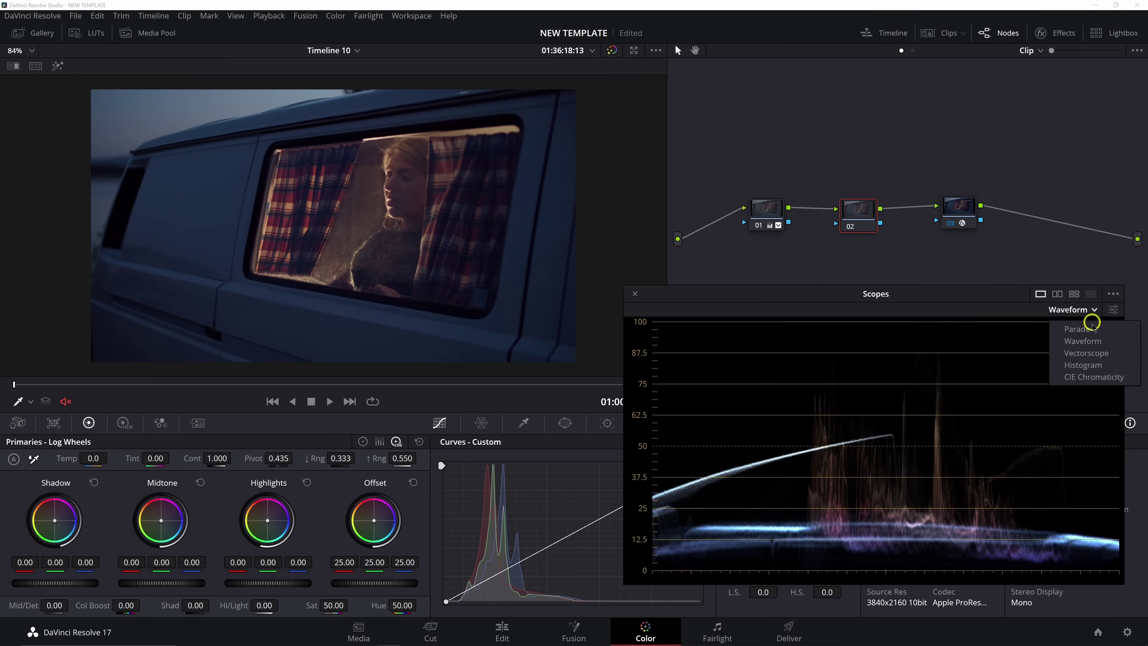
- Switch the scope to Parade and try its RGB, YRGB and YCbCr modes
left_click(1080, 329)
left_click(1112, 317)
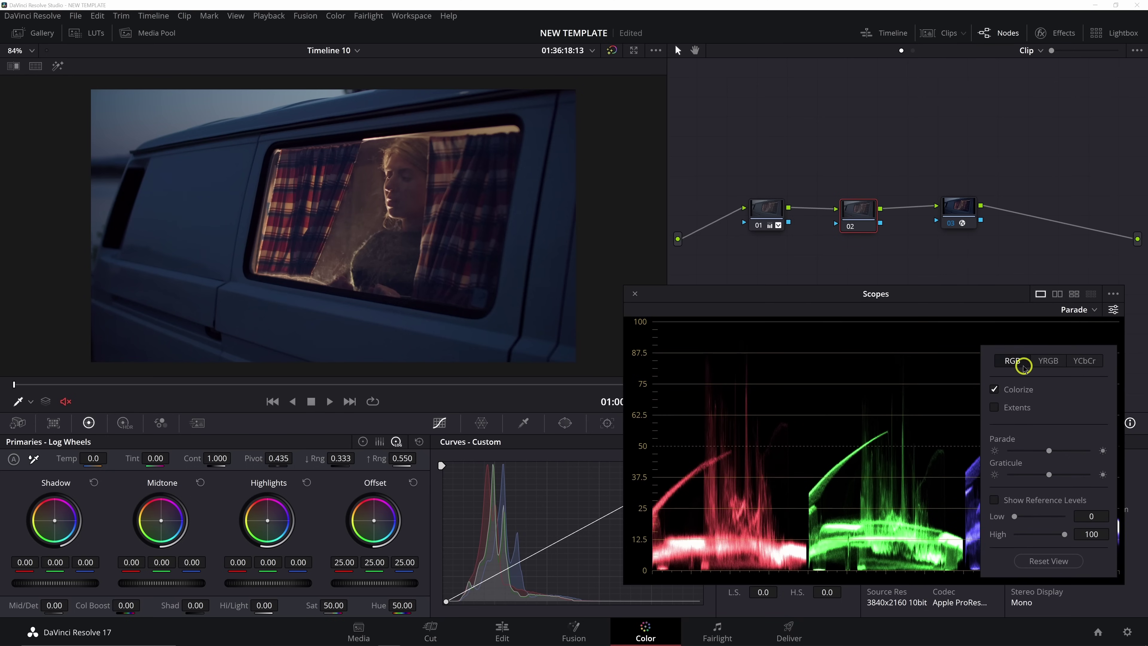
left_click(1049, 361)
left_click(1085, 361)
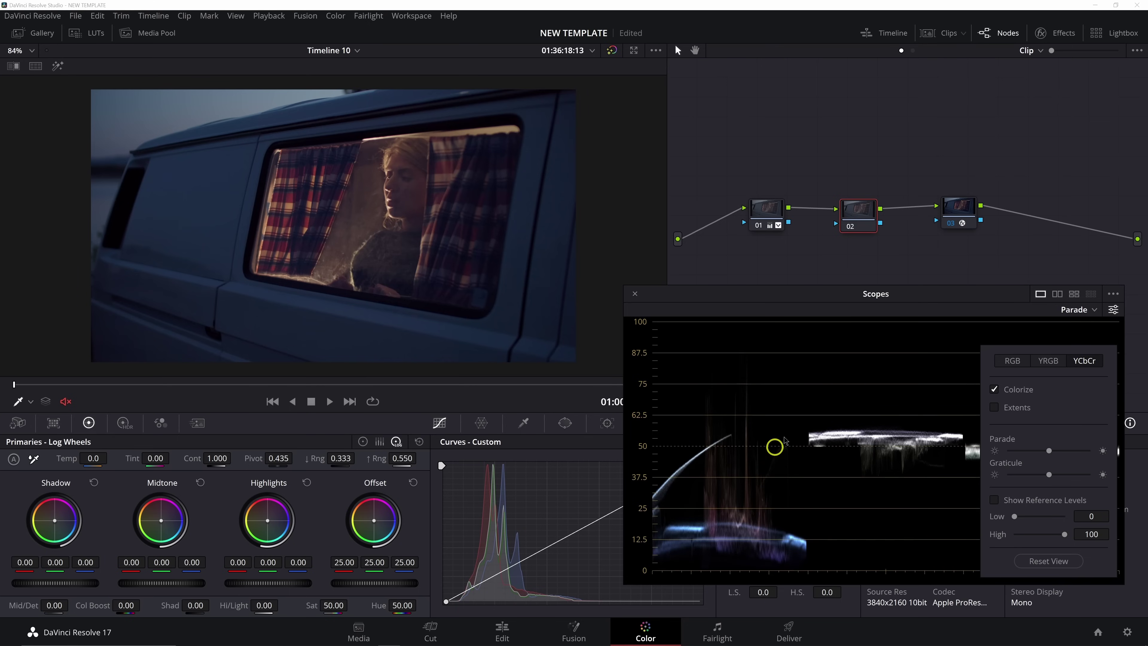
left_click(1042, 362)
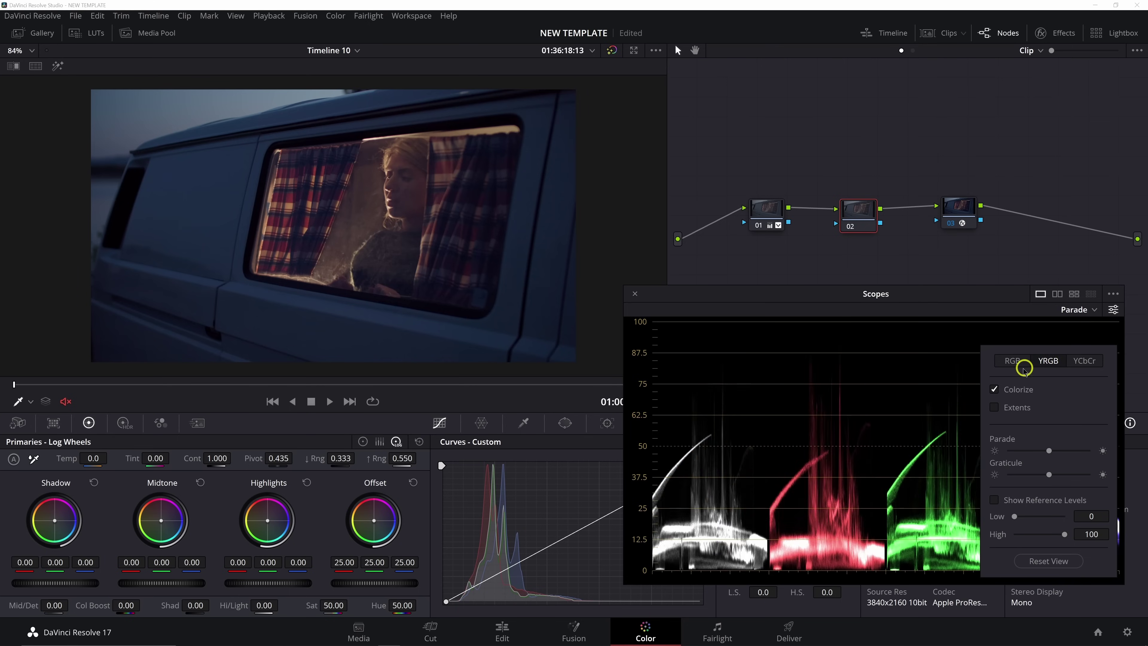
left_click(1017, 362)
left_click(1049, 361)
- Toggle parade Colorize and Extents, adjust brightness, show reference levels, and settle on RGB
left_click(1029, 388)
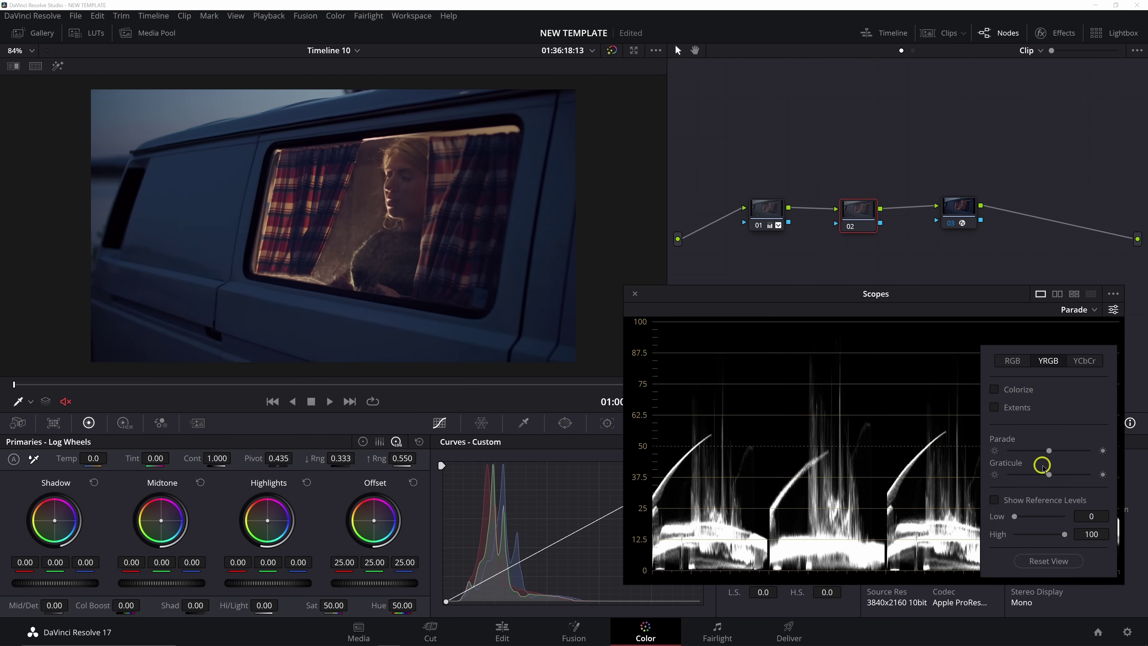
left_click(1016, 391)
left_click(1016, 409)
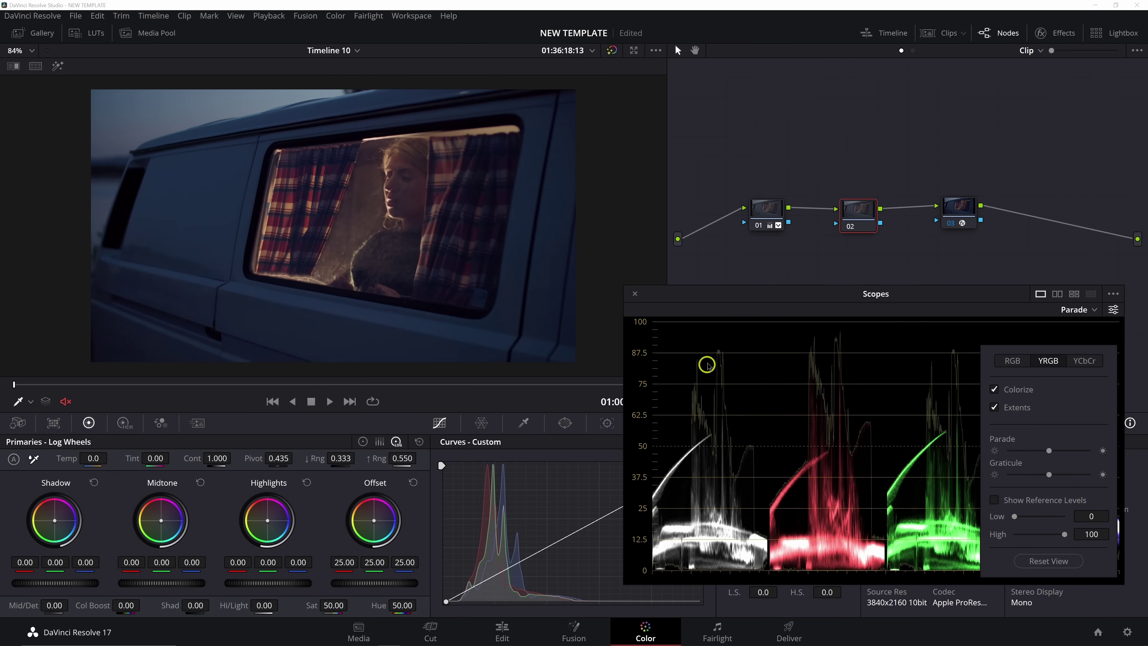
left_click(1008, 404)
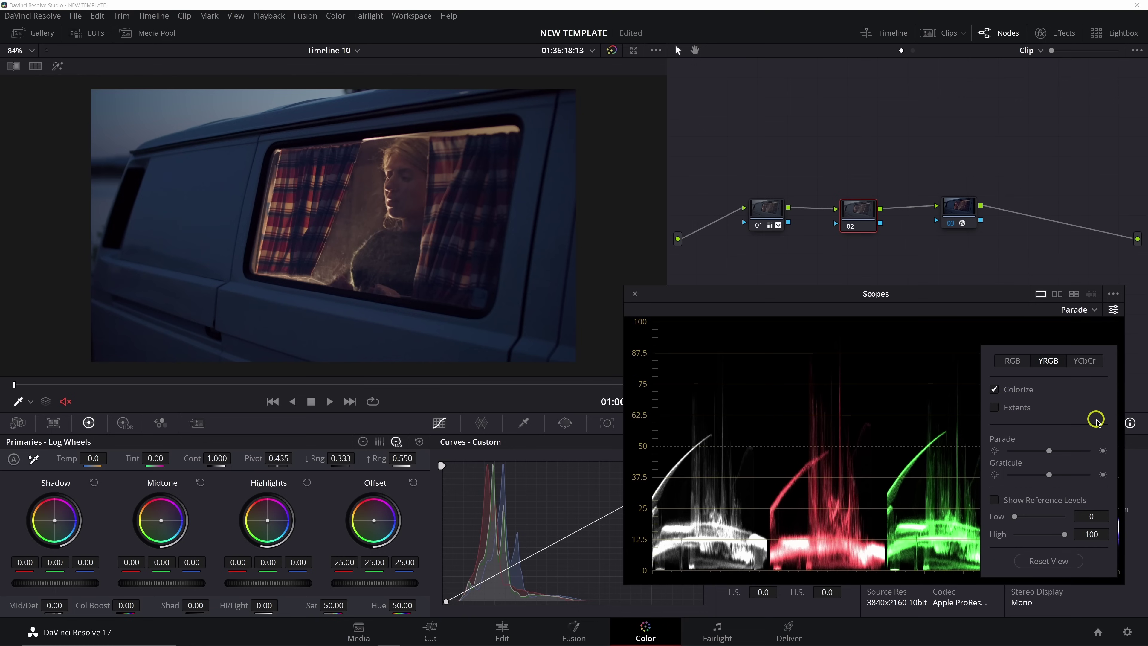
mouse_move(1049, 450)
left_mouse_down()
mouse_move(1087, 453)
mouse_move(1041, 450)
mouse_move(1097, 473)
mouse_move(1018, 470)
mouse_move(1051, 471)
left_mouse_up()
left_click(1043, 505)
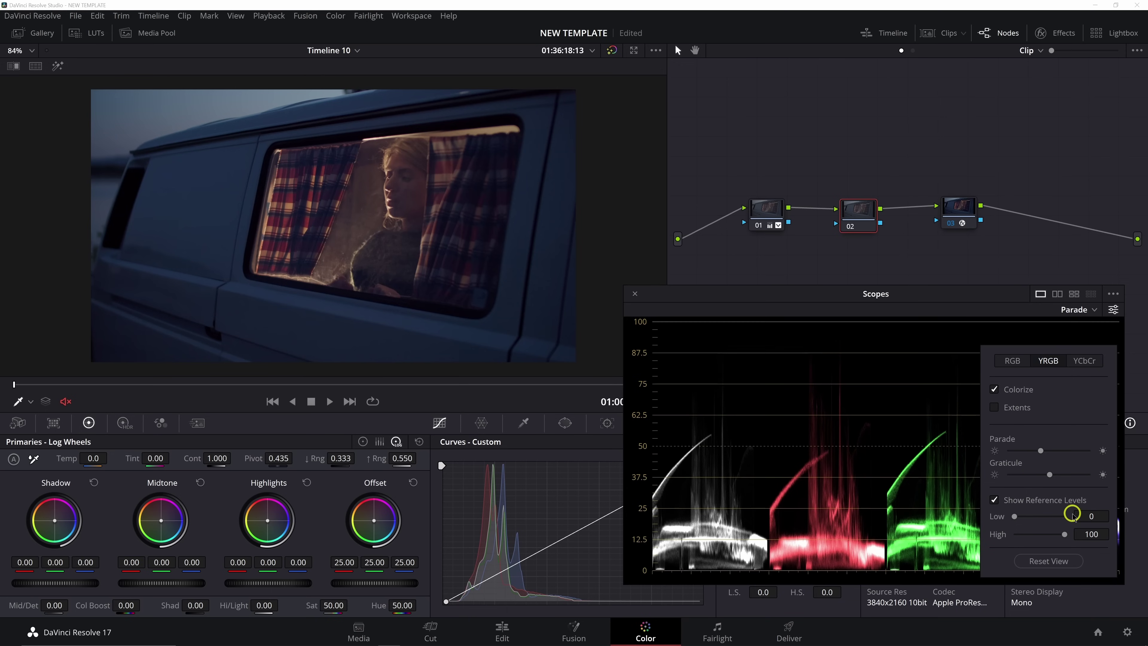
left_click(1013, 360)
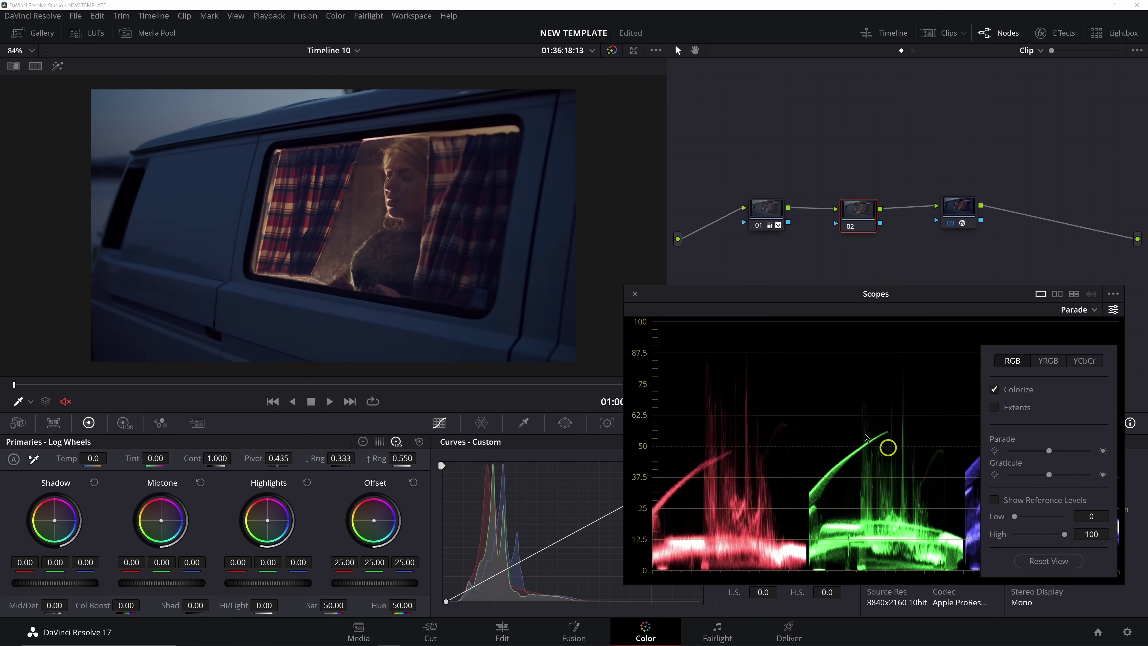